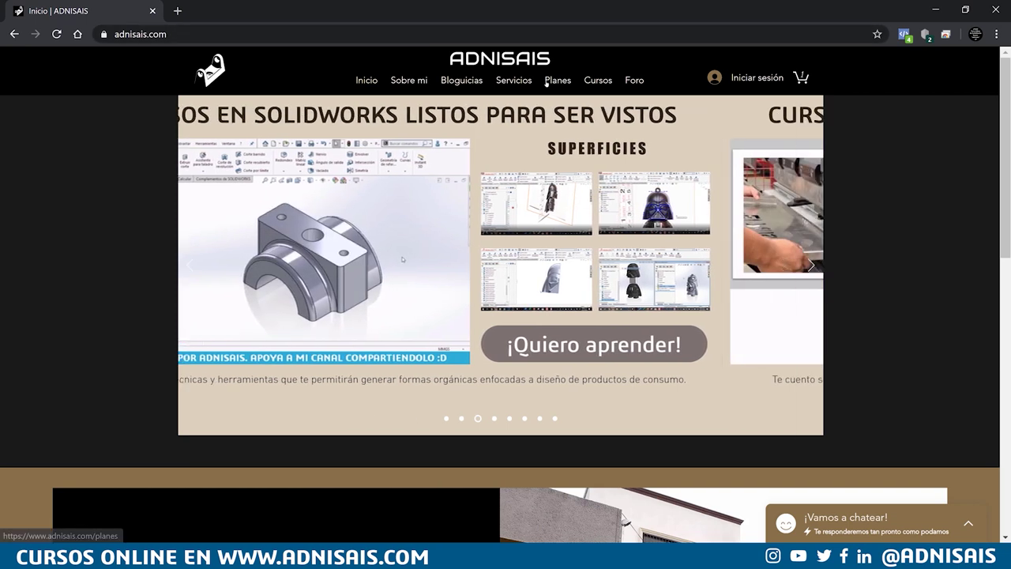
Go to the Planes section of adnisais.com to find the bar drawing
click(558, 79)
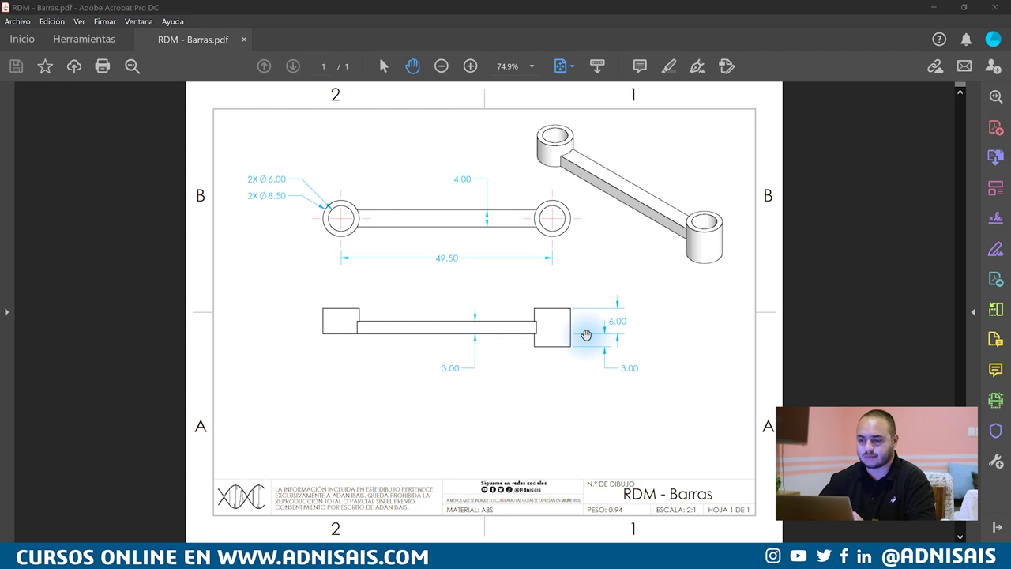
Tile the RDM - Barras drawing on the right and SOLIDWORKS on the left, closing its Welcome dialog
mouse_move(485, 6)
mouse_down()
mouse_move(592, 95)
mouse_move(1010, 87)
mouse_up()
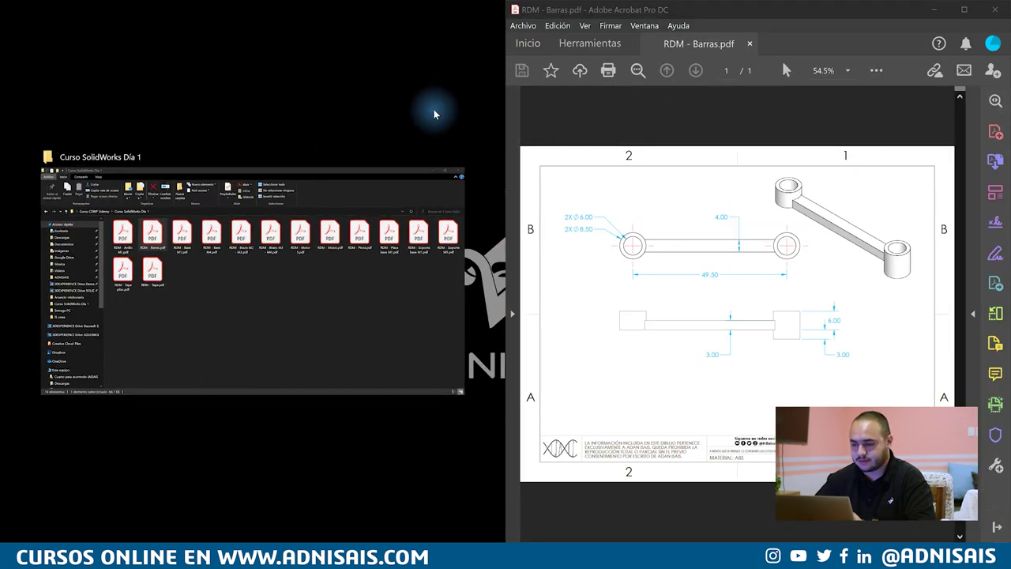
click(434, 114)
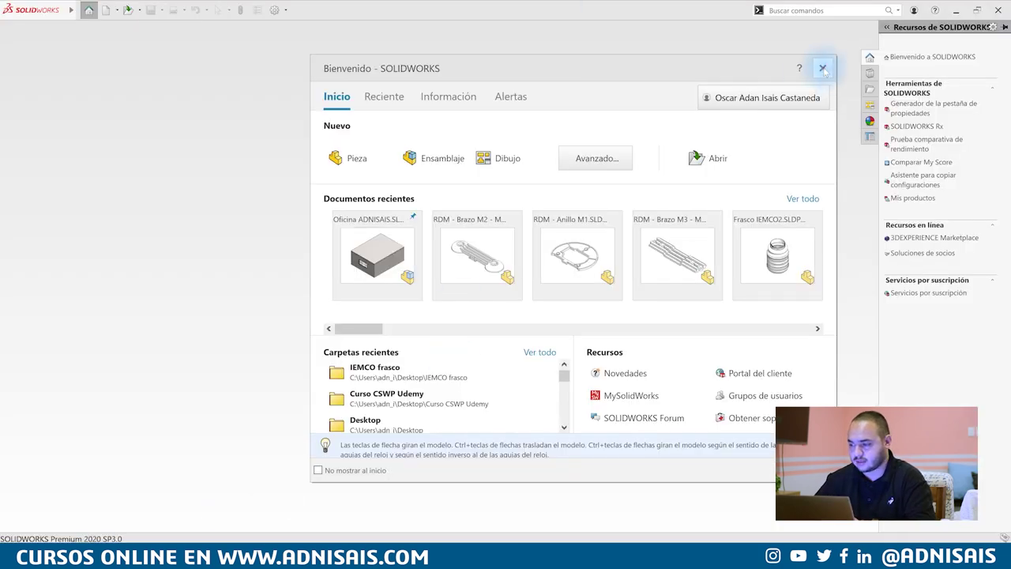
click(823, 68)
mouse_move(557, 7)
mouse_down()
mouse_move(557, 110)
mouse_move(6, 111)
mouse_up()
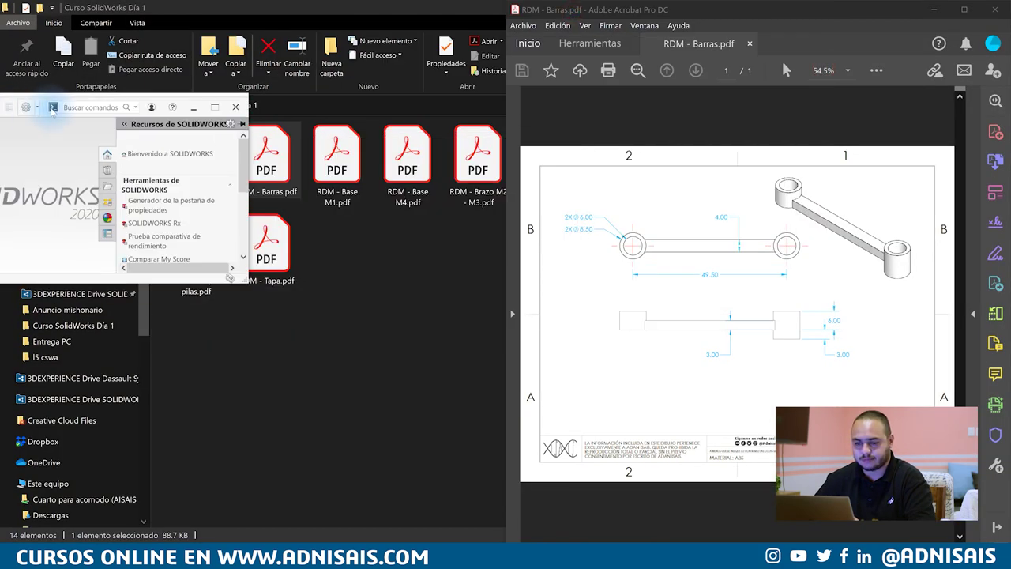
drag(43, 110, 4, 111)
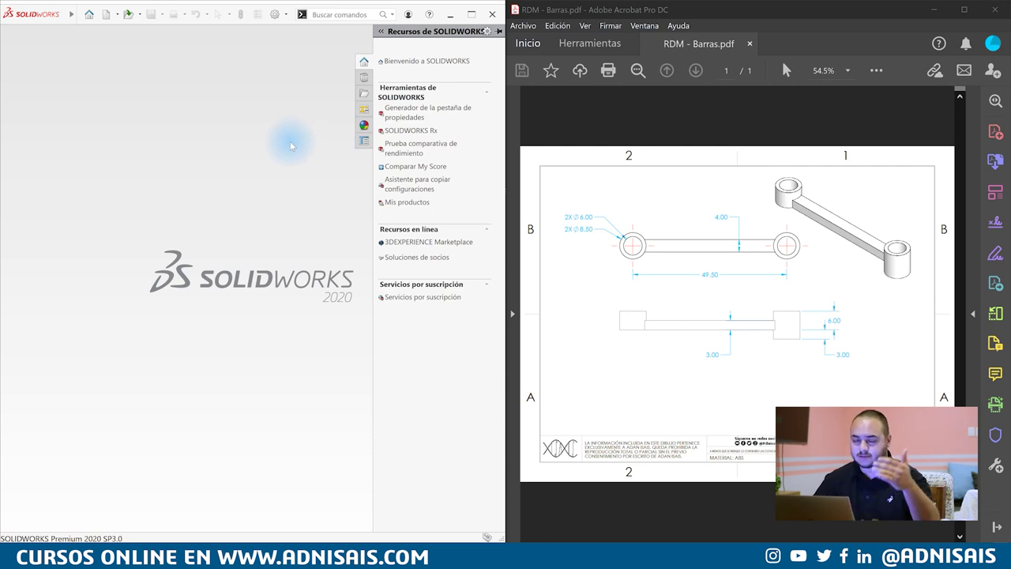
click(258, 150)
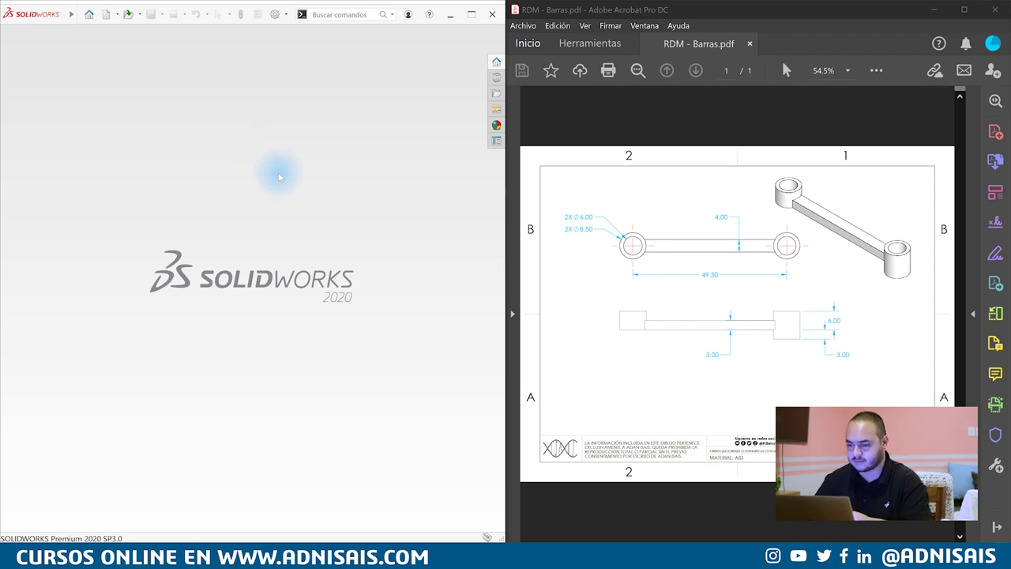
Create a new SOLIDWORKS part document (Pieza)
click(178, 131)
click(108, 17)
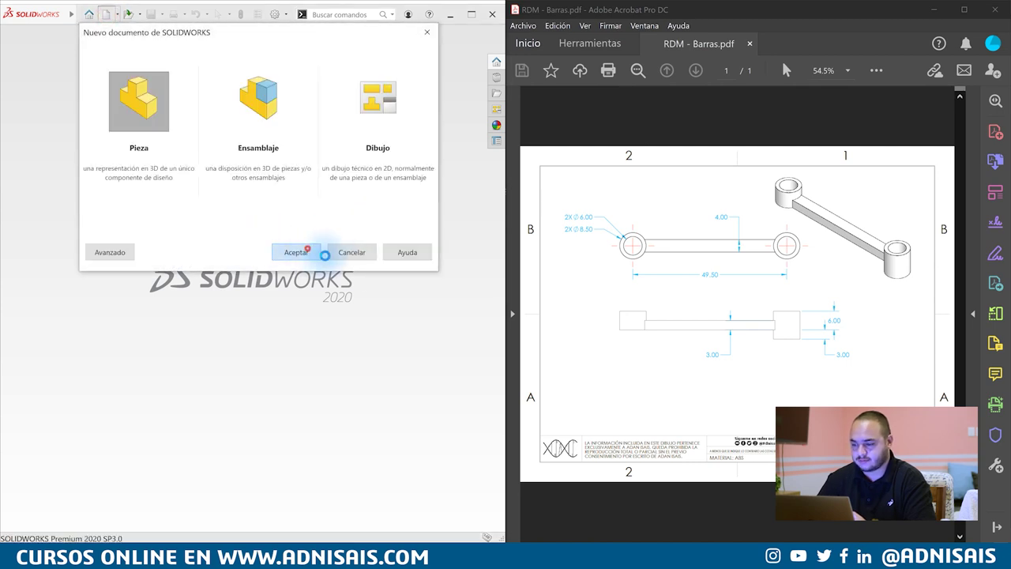
click(307, 250)
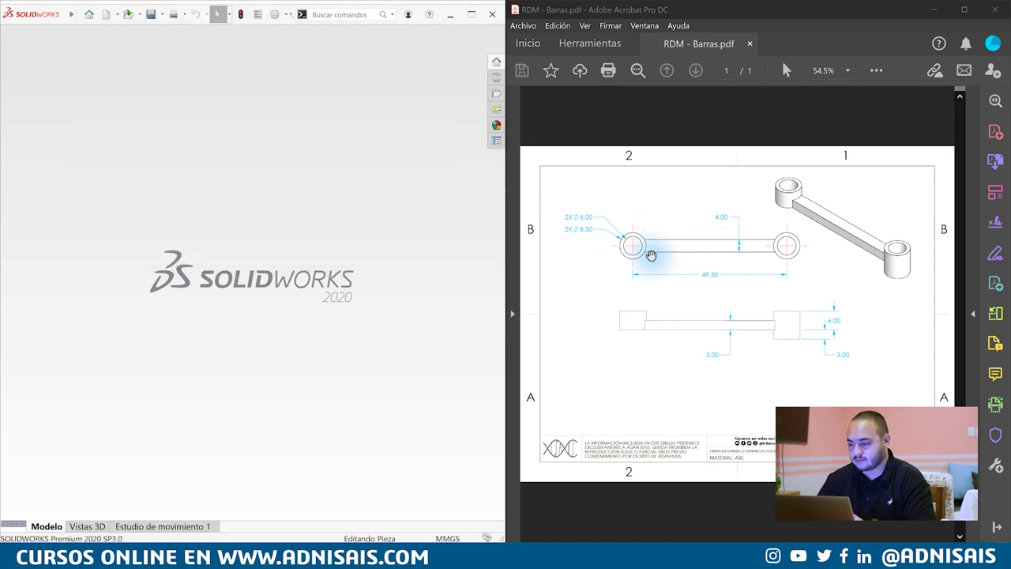
Enlarge the bar drawing to read its dimensions, then select the Planta plane
ctrl+scroll(763, 259, up, 3)
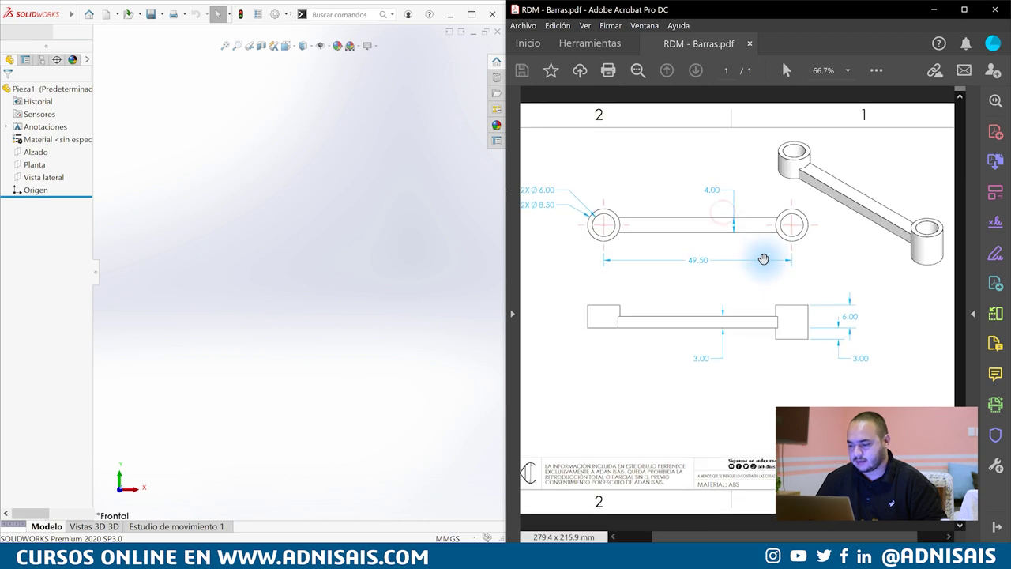
drag(689, 226, 751, 255)
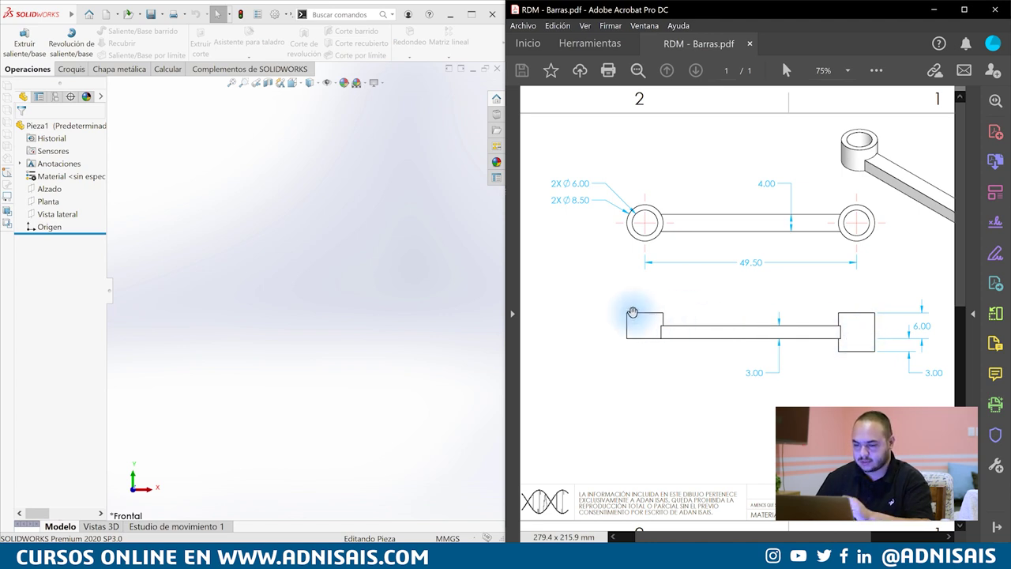
click(175, 186)
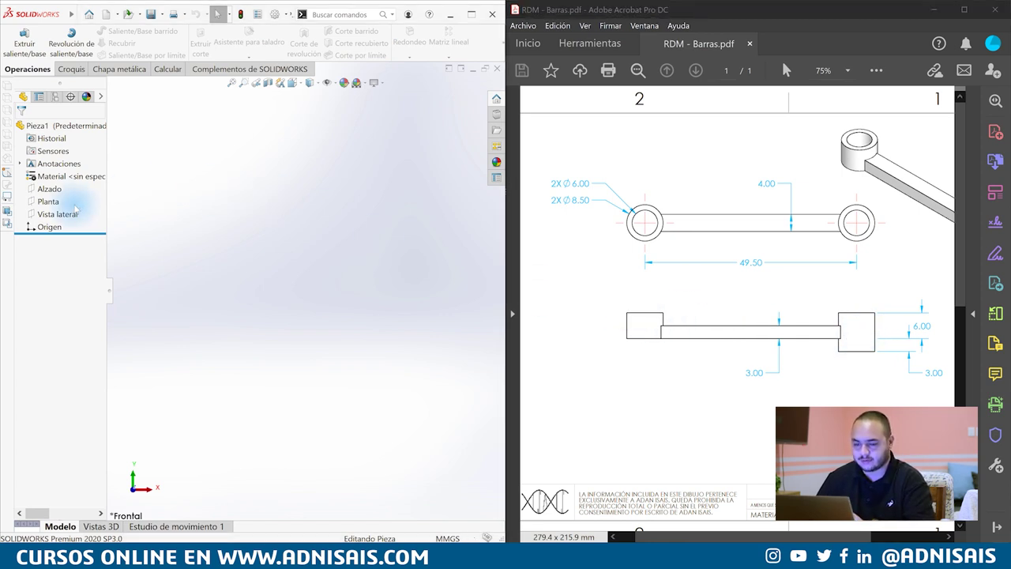
click(48, 201)
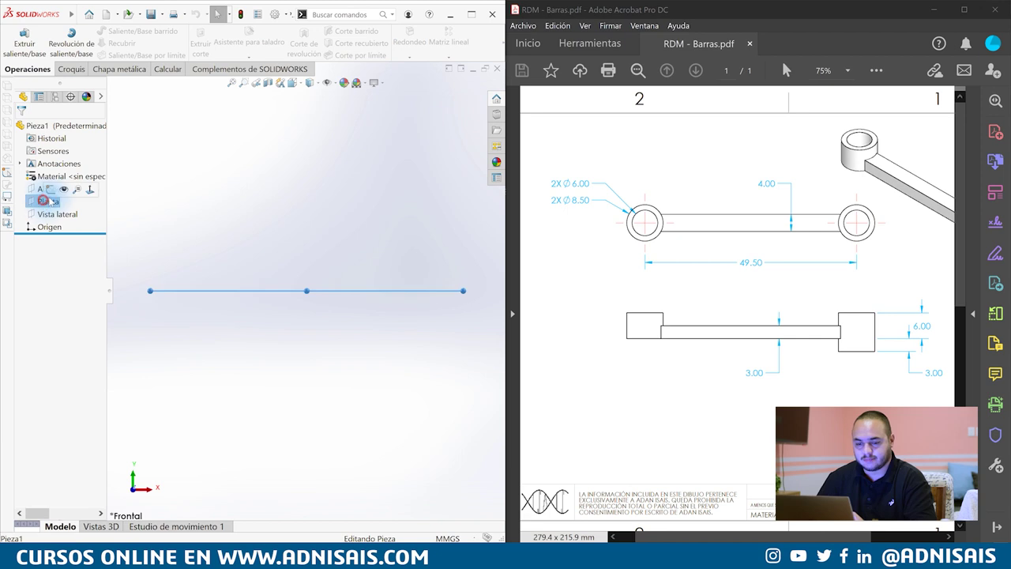
Start a sketch on the Planta plane and display the S-key shortcut toolbar
click(48, 190)
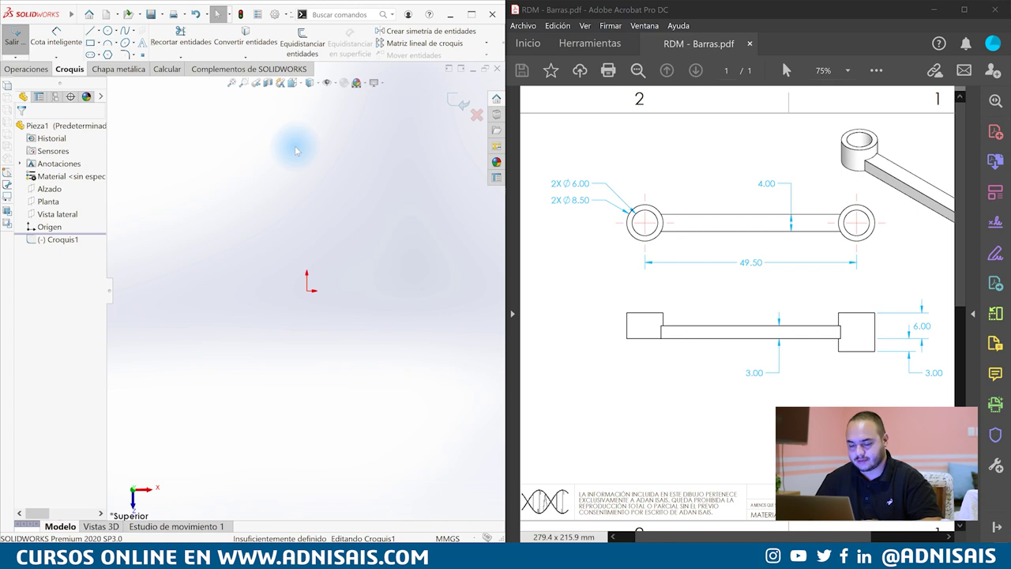
key(s)
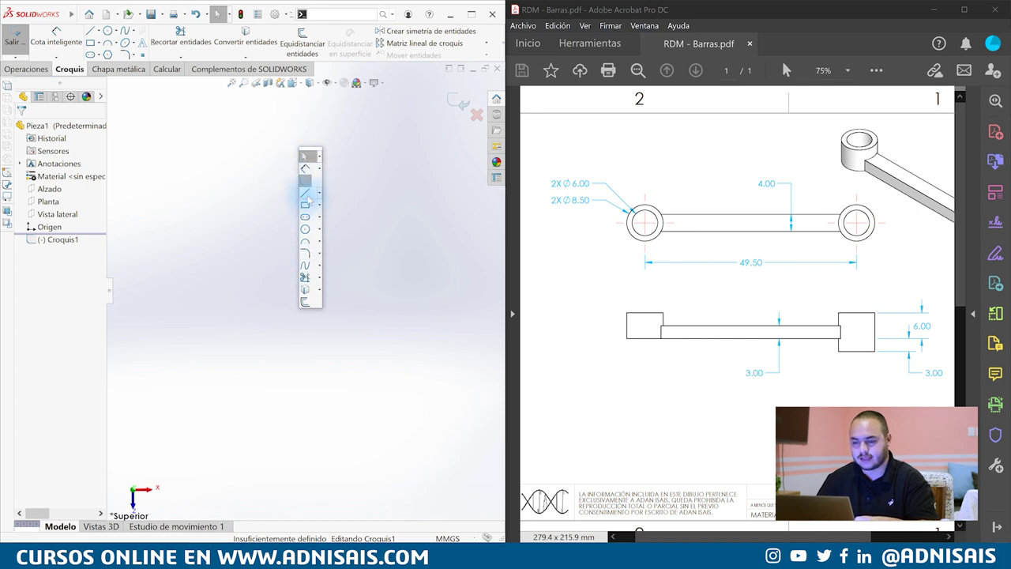
click(261, 189)
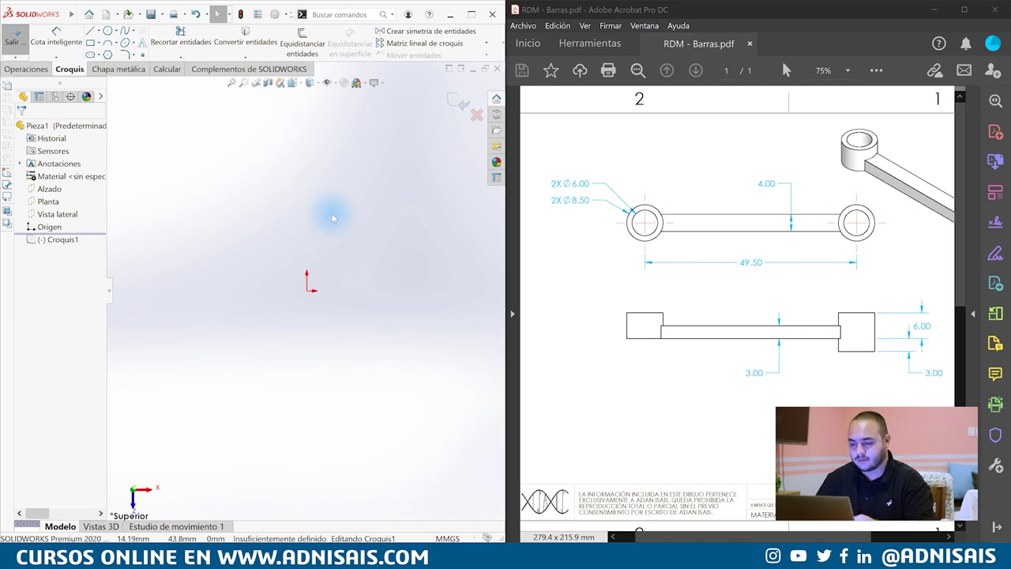
Demonstrate the right-drag gesture wheel and S-key shortcut bar for sketch tools
right_drag(332, 215, 362, 219)
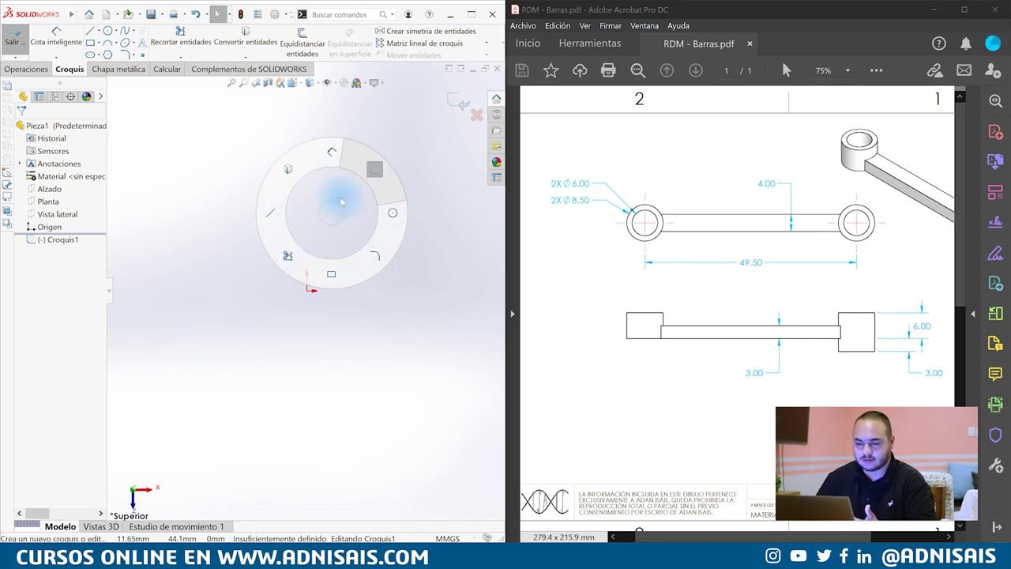
right_drag(362, 219, 336, 228)
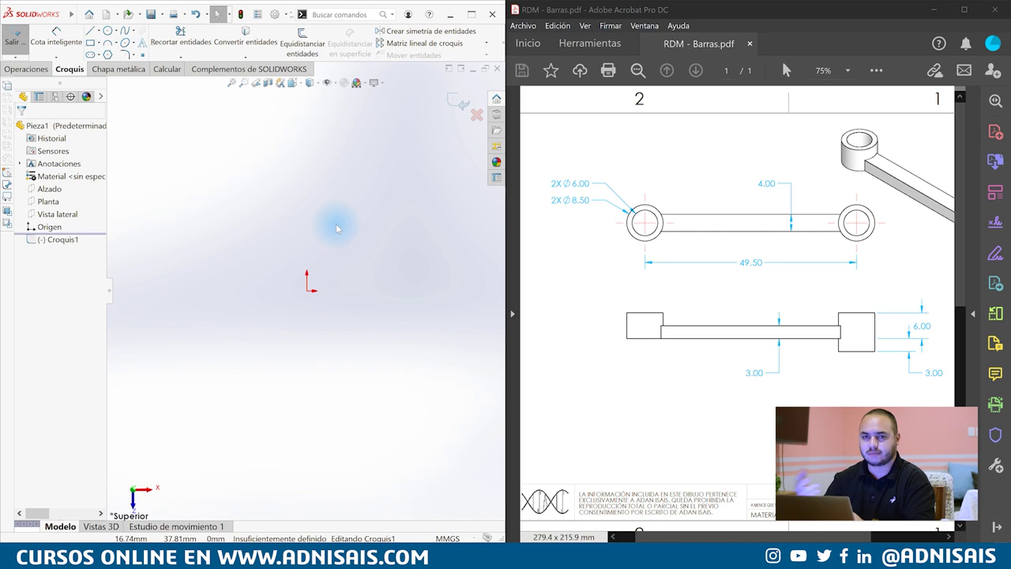
key(s)
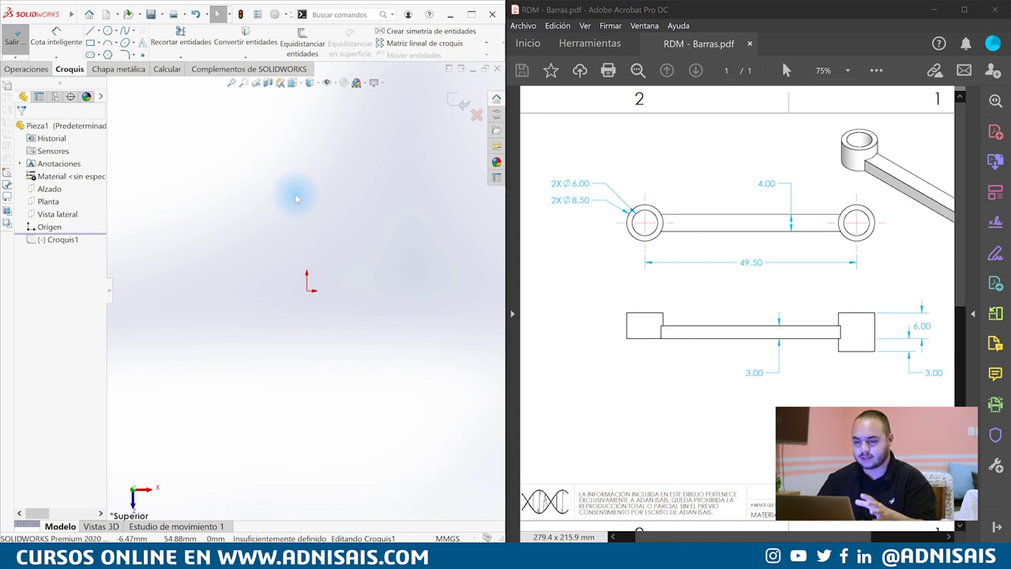
key(s)
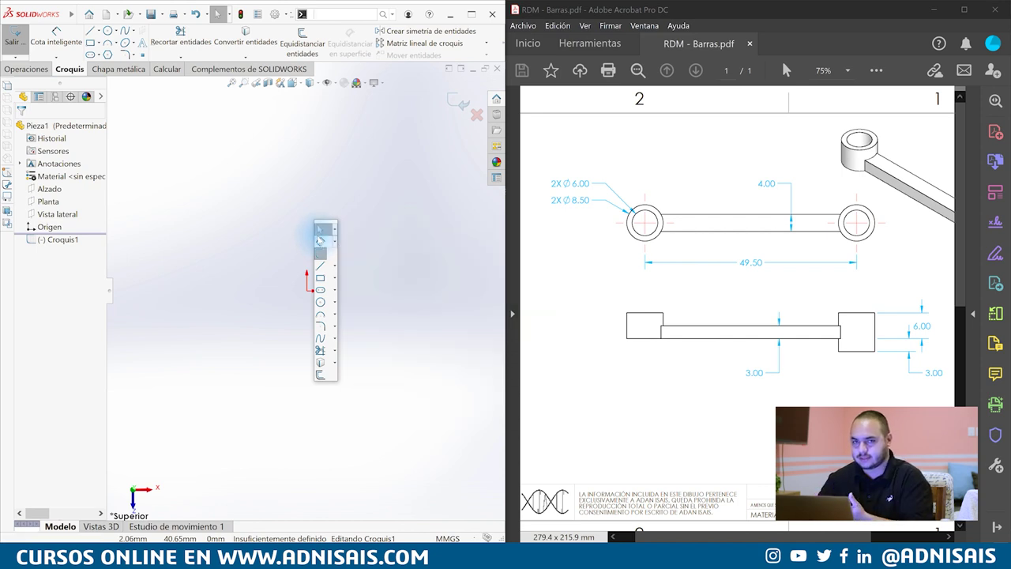
click(301, 186)
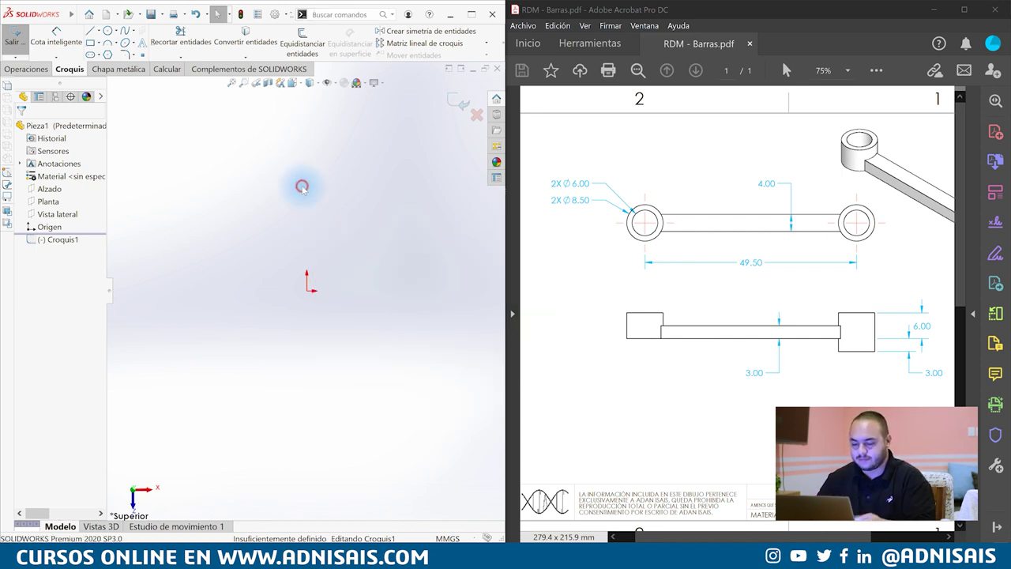
right_drag(332, 210, 339, 215)
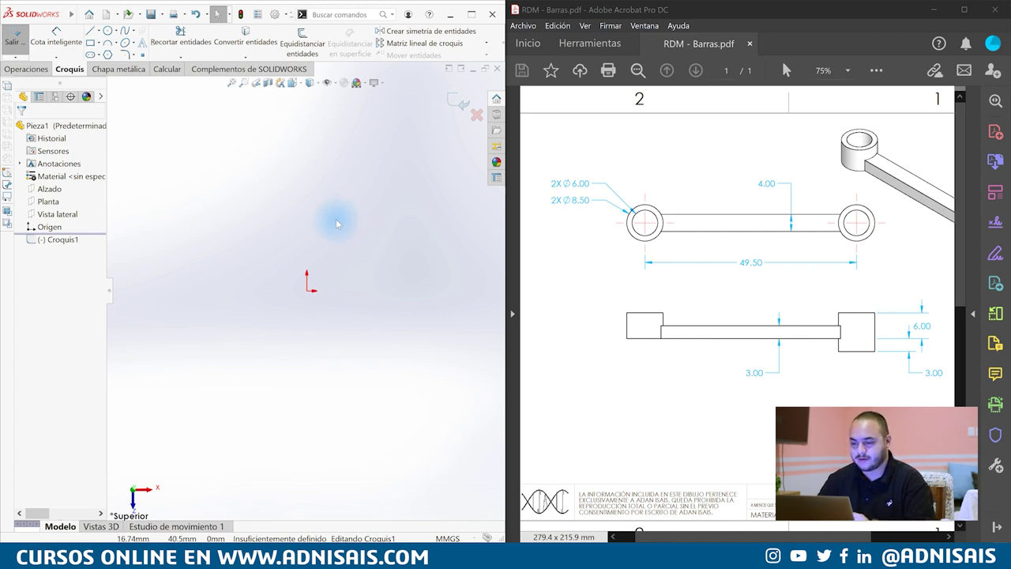
click(98, 31)
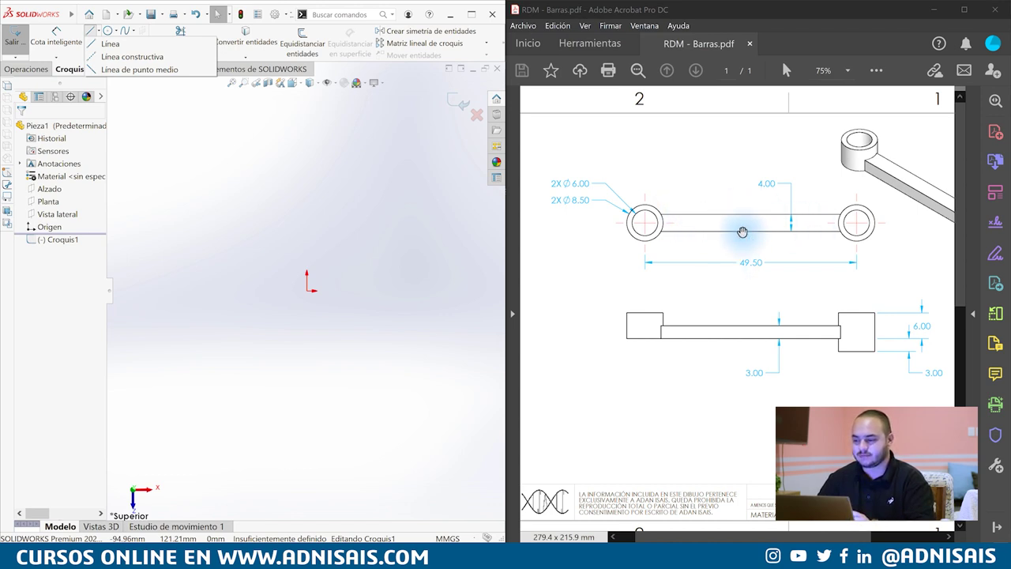
Draw horizontal and vertical centrelines from the origin, then centre a circle on the horizontal one's left end
click(122, 59)
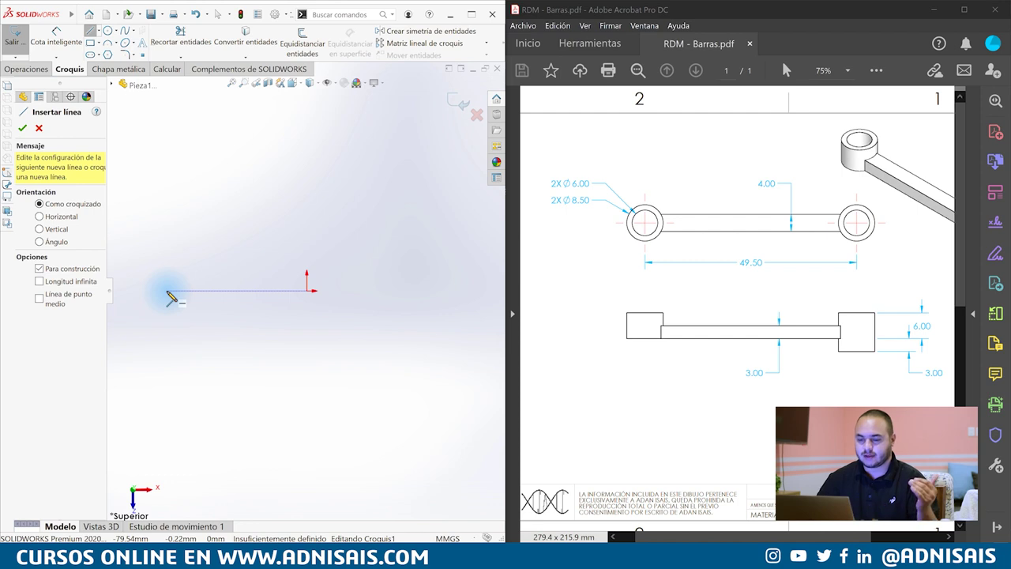
click(167, 291)
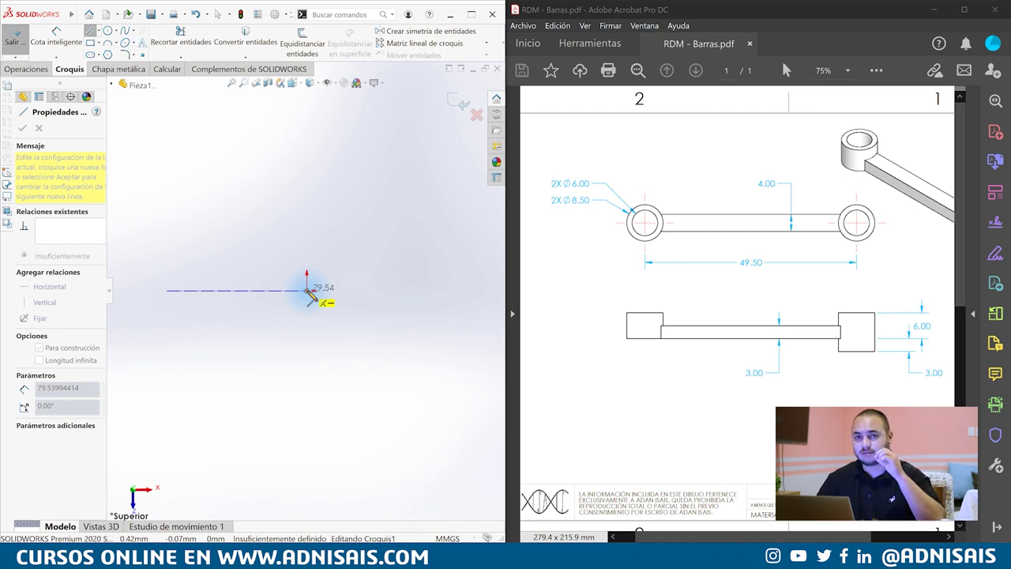
click(308, 291)
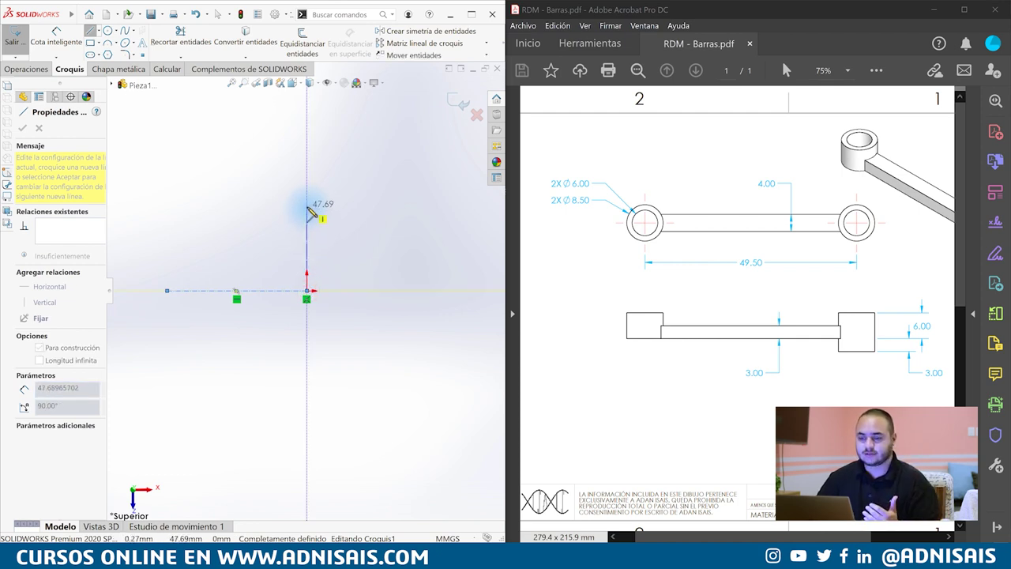
double_click(307, 206)
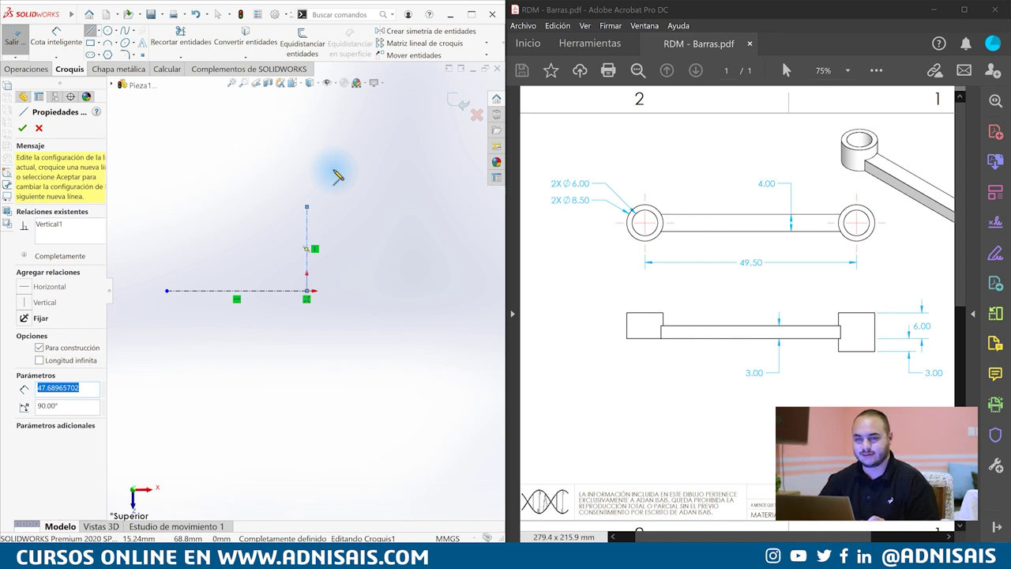
key(Escape)
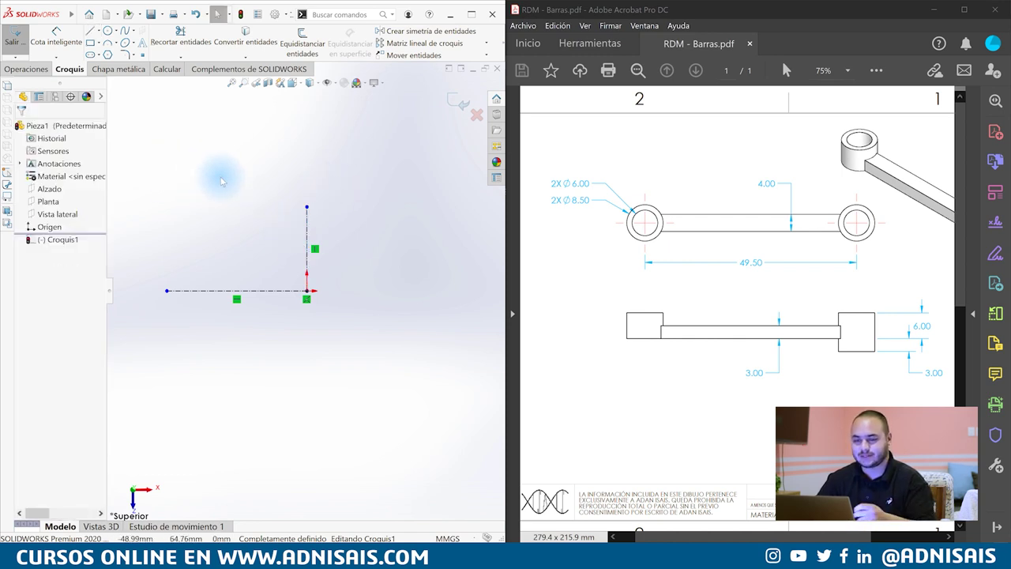
right_drag(233, 185, 294, 183)
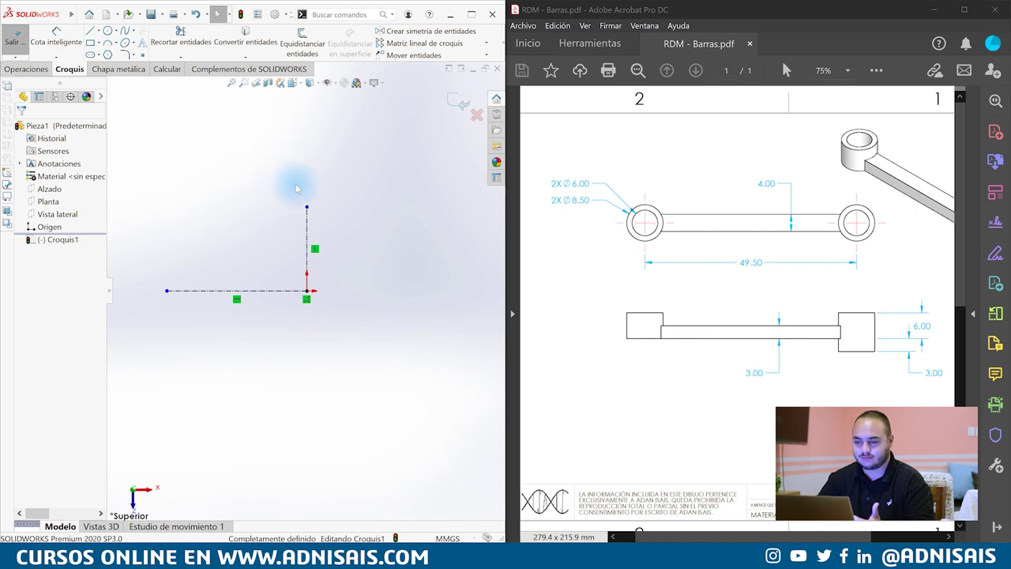
click(197, 290)
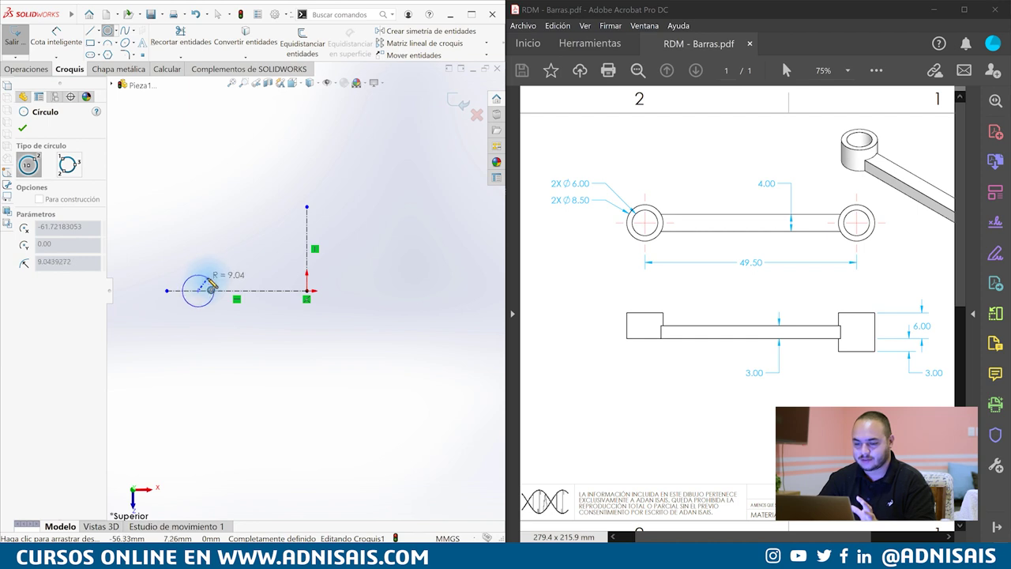
Draw an outer and an inner concentric circle at the centreline's left end
click(210, 285)
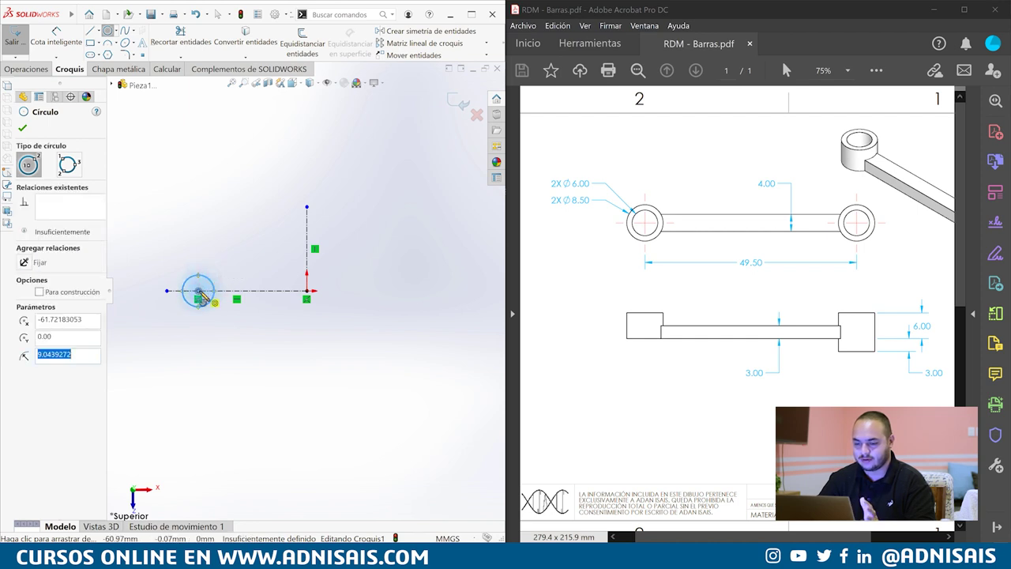
click(198, 290)
click(207, 288)
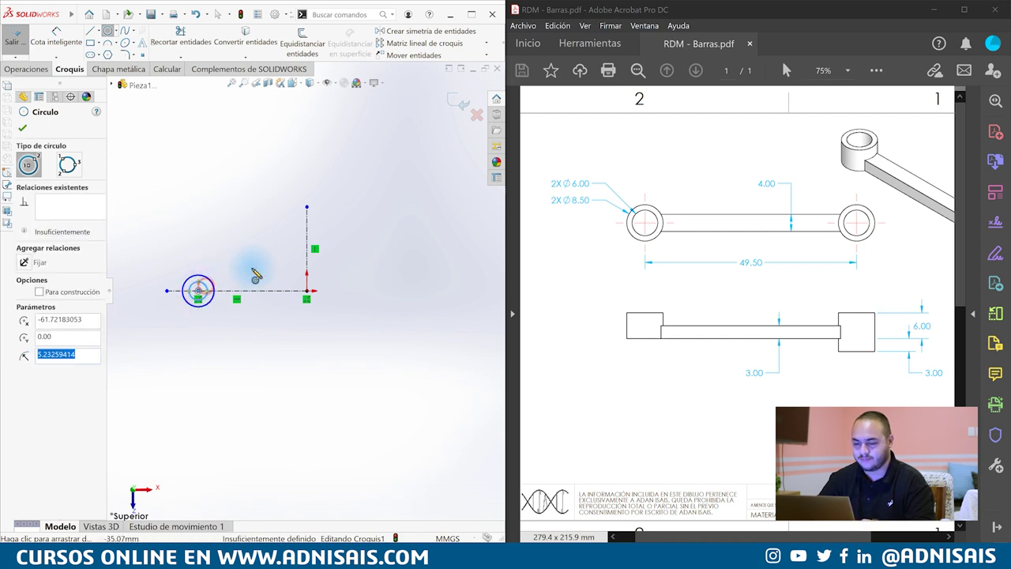
key(Escape)
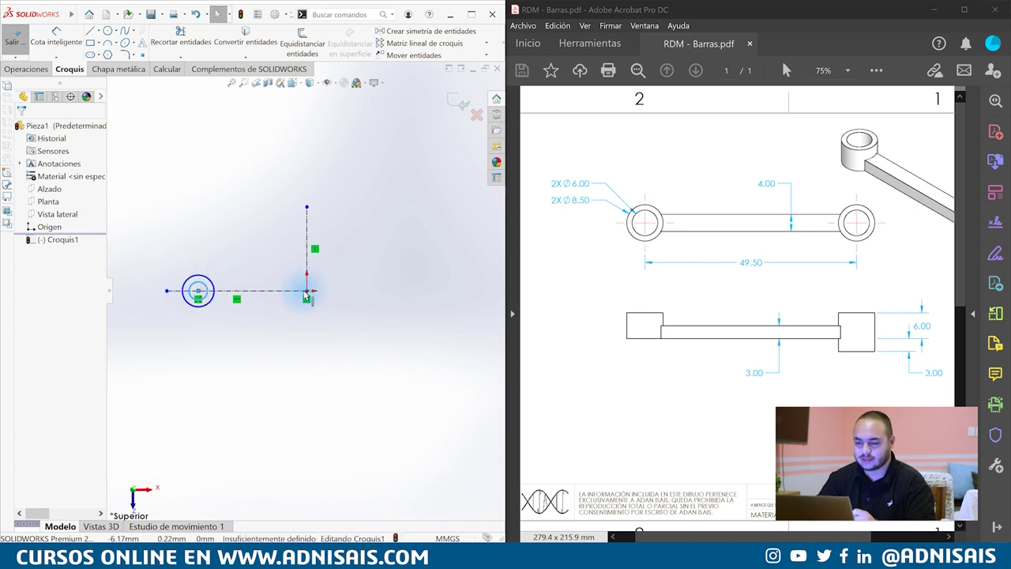
Mirror both circles across the vertical centreline to the right end
scroll(296, 292, down, 1)
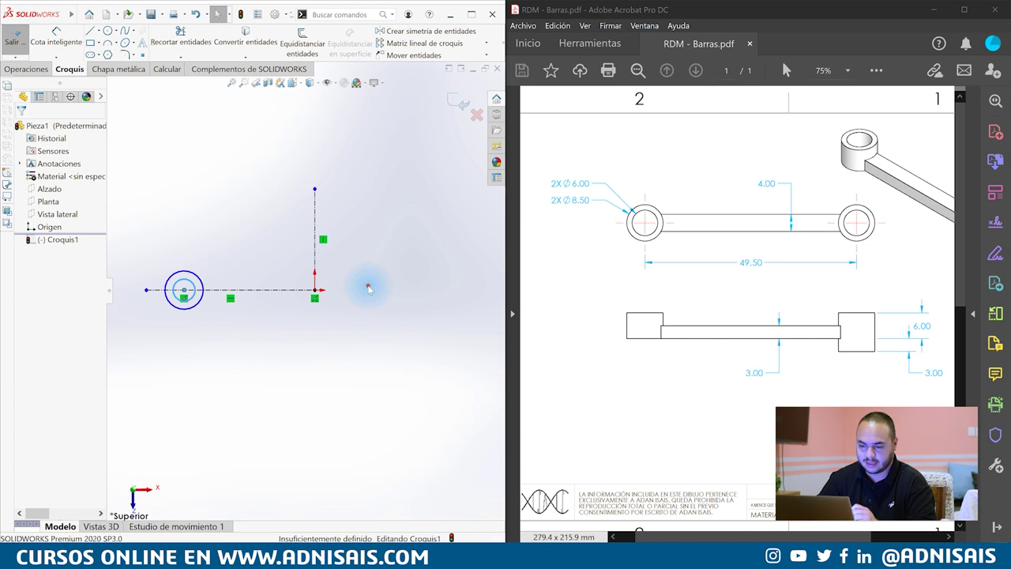
drag(251, 273, 179, 260)
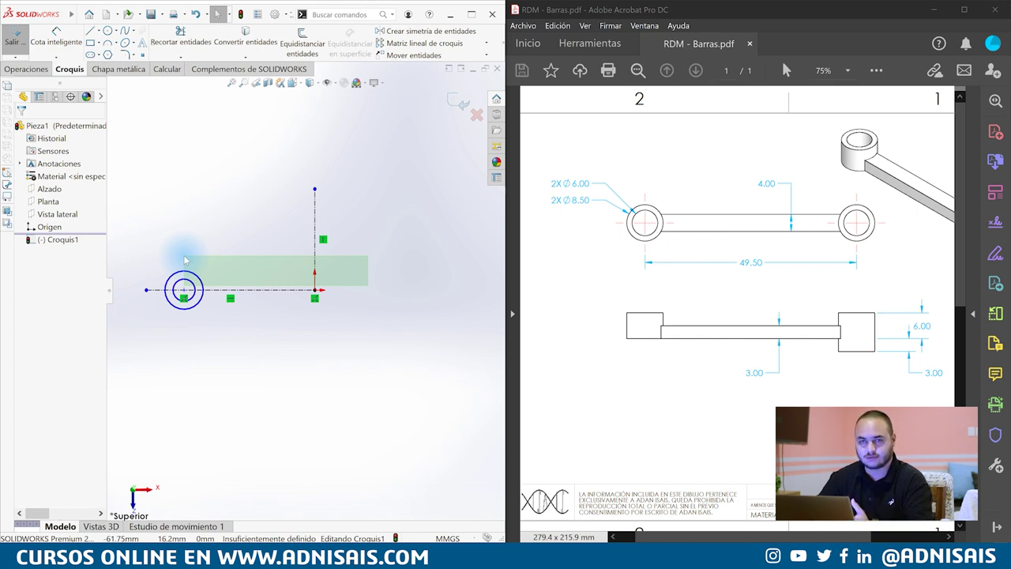
drag(184, 260, 185, 259)
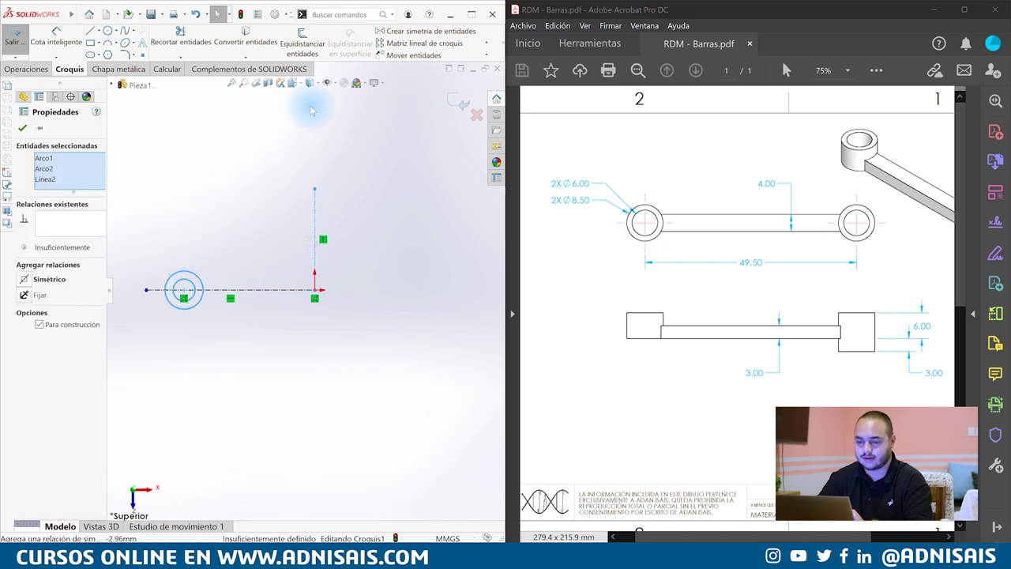
click(391, 30)
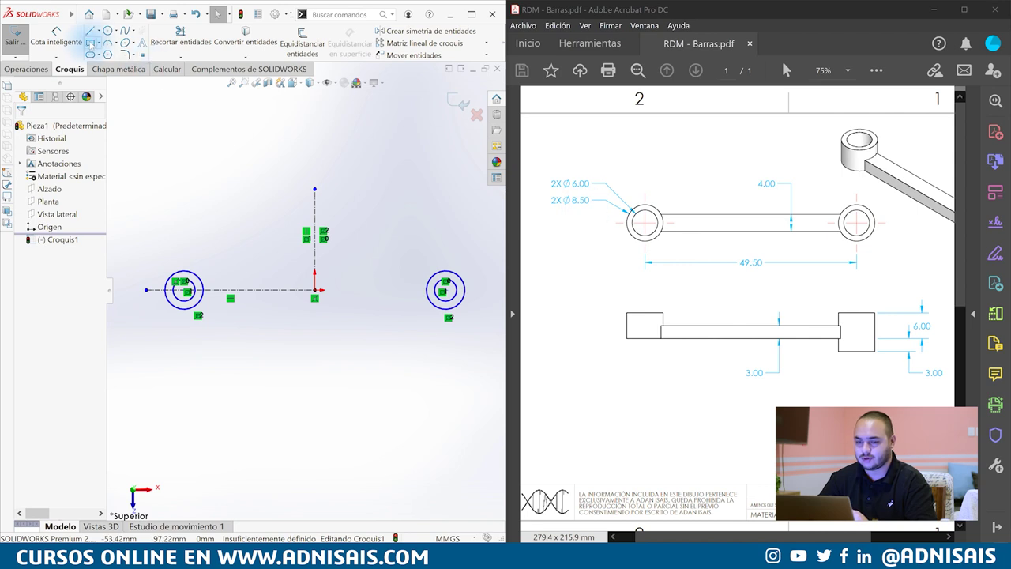
click(99, 42)
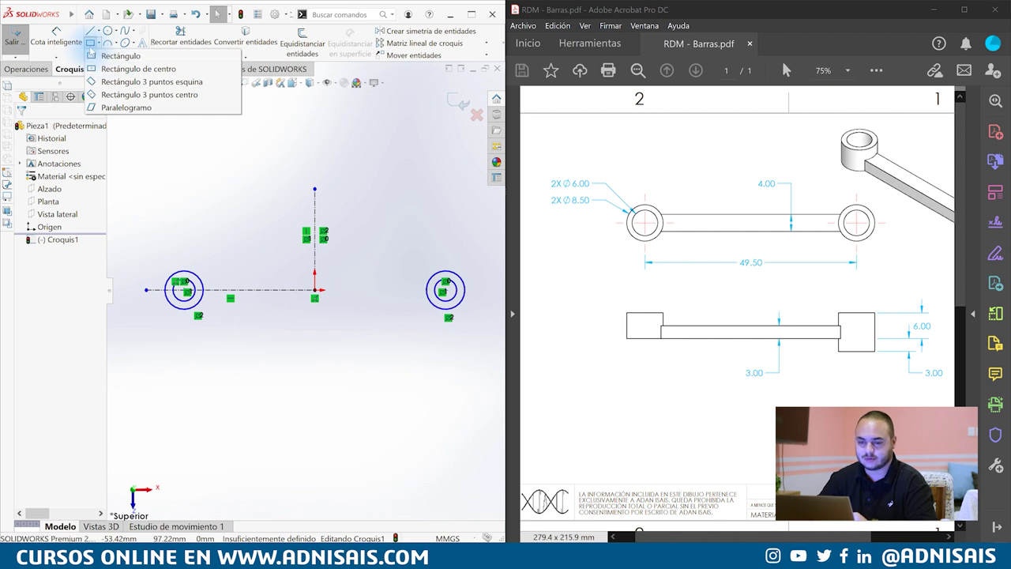
Draw a centre rectangle from the origin out to the right circles as the bar
click(138, 70)
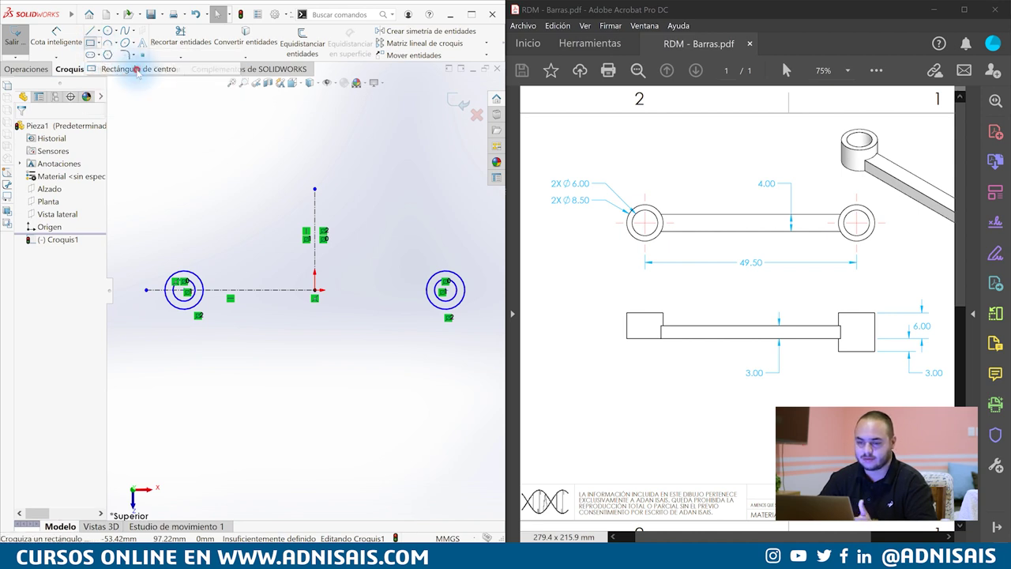
click(315, 292)
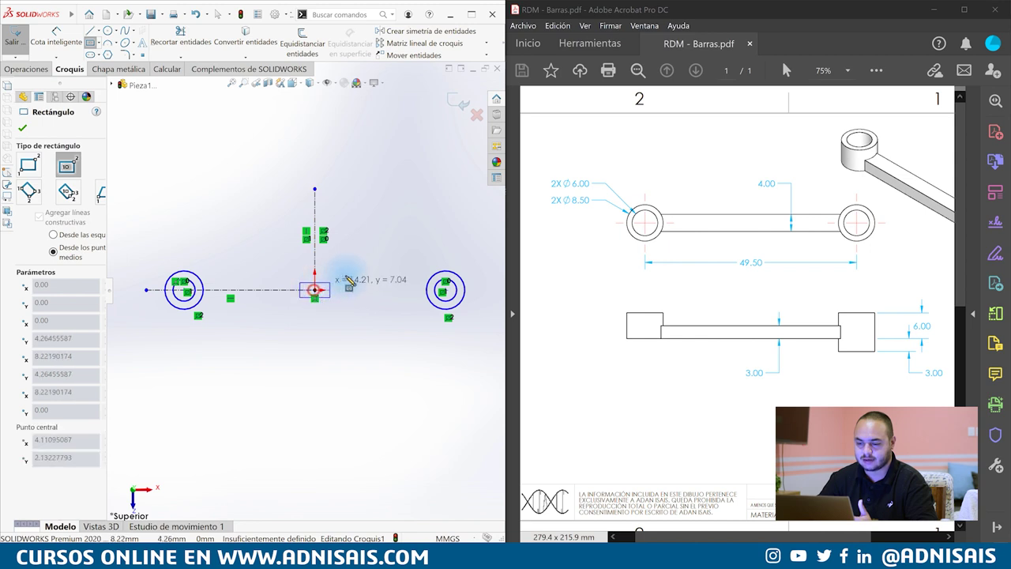
click(436, 282)
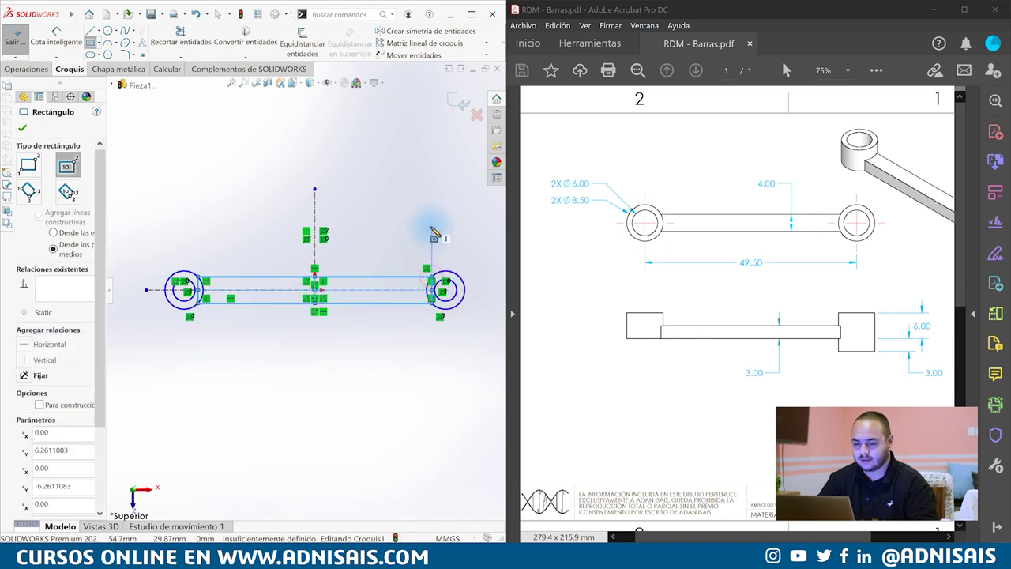
key(Escape)
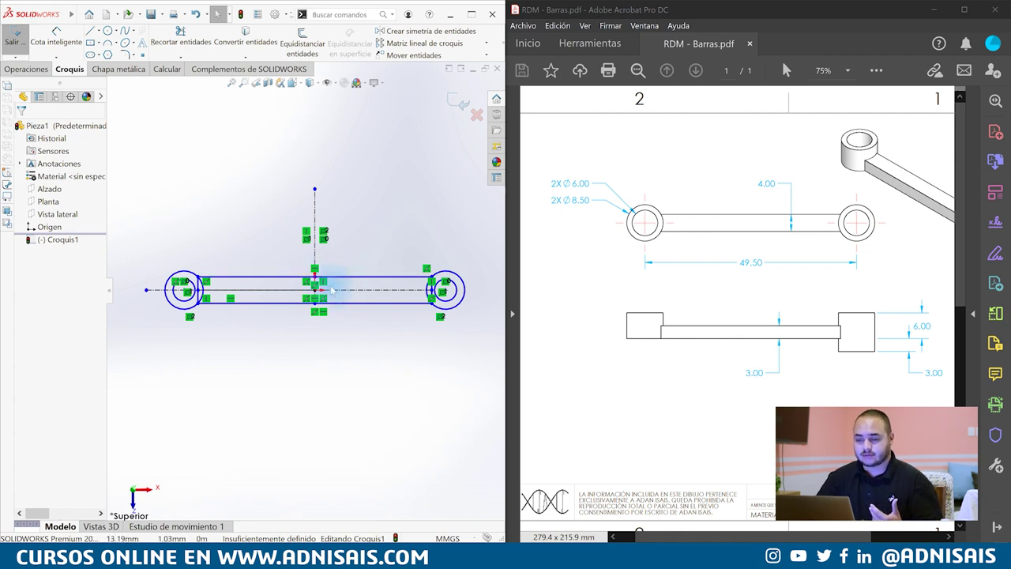
Check the horizontal and vertical centrelines, then begin Smart Dimension on the left circle
click(337, 292)
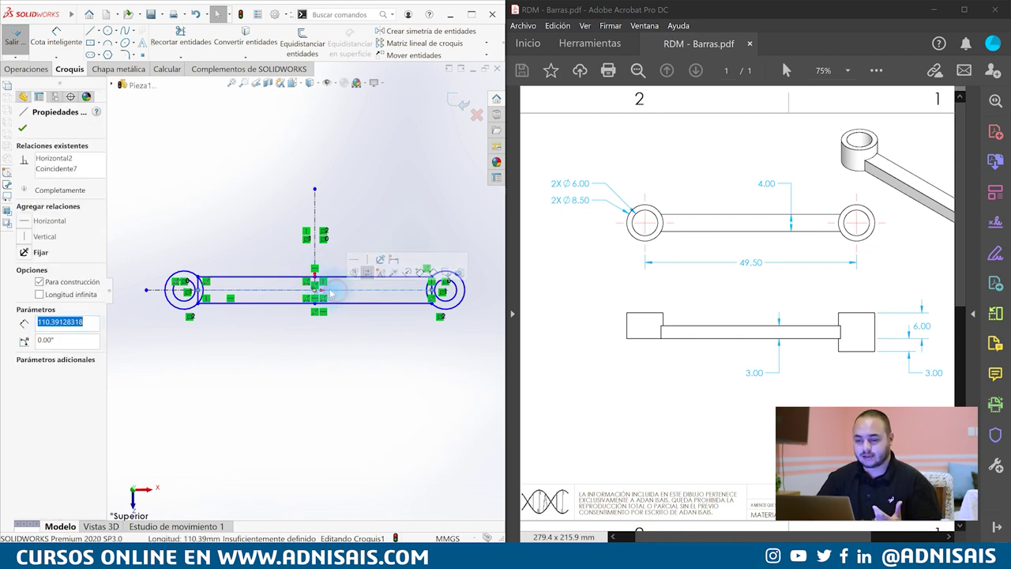
scroll(332, 290, down, 1)
click(312, 302)
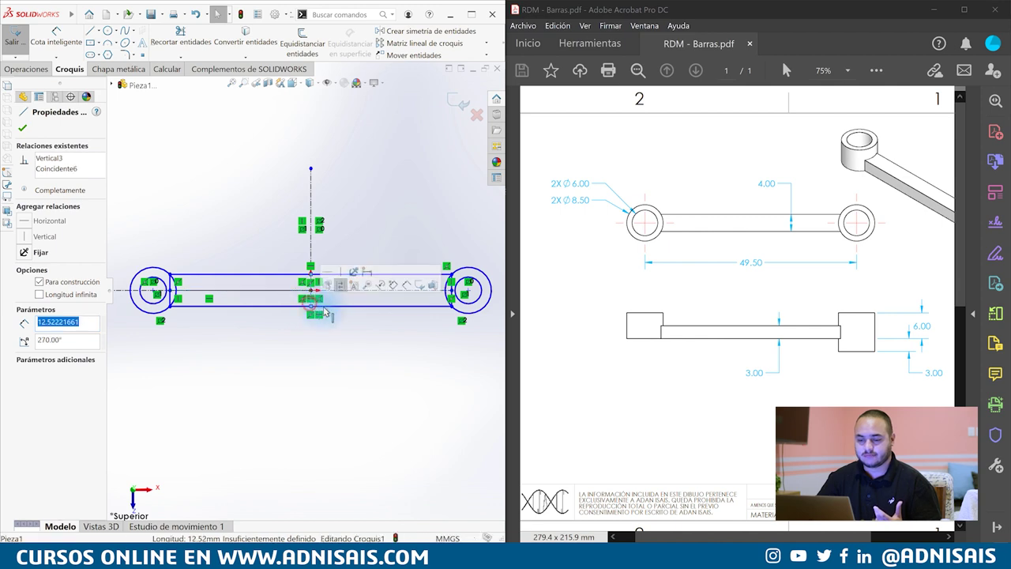
click(380, 353)
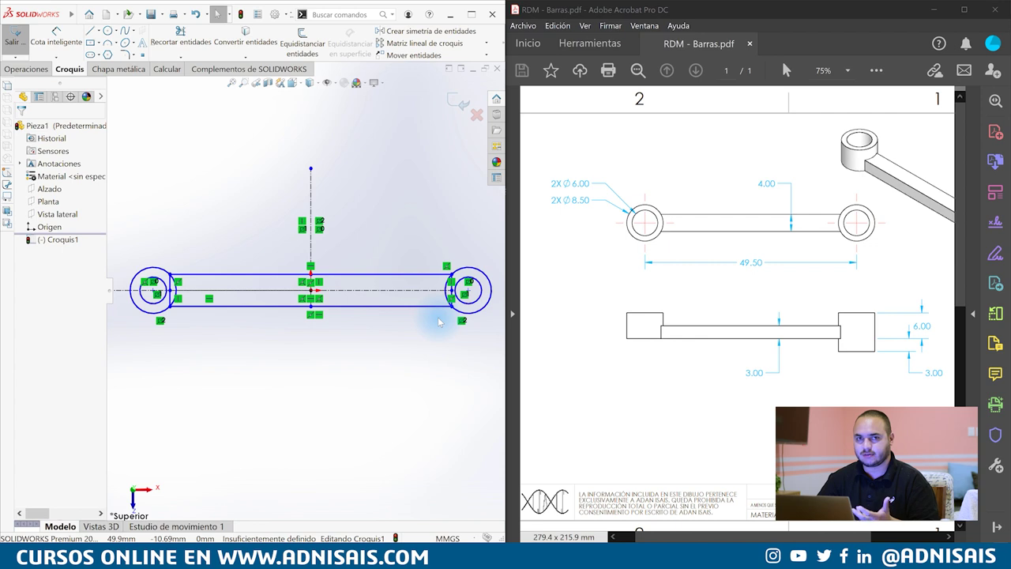
click(448, 382)
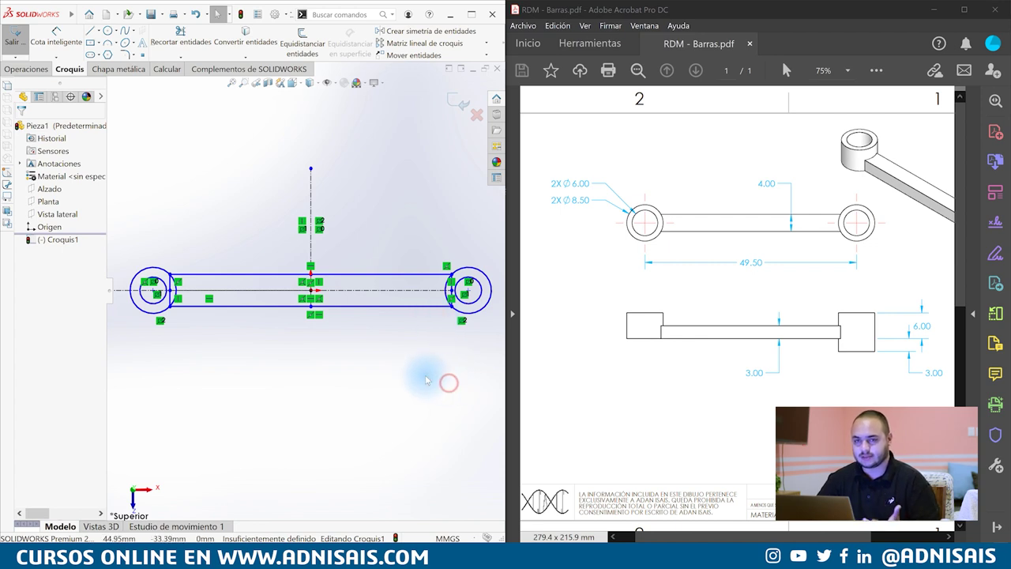
click(56, 39)
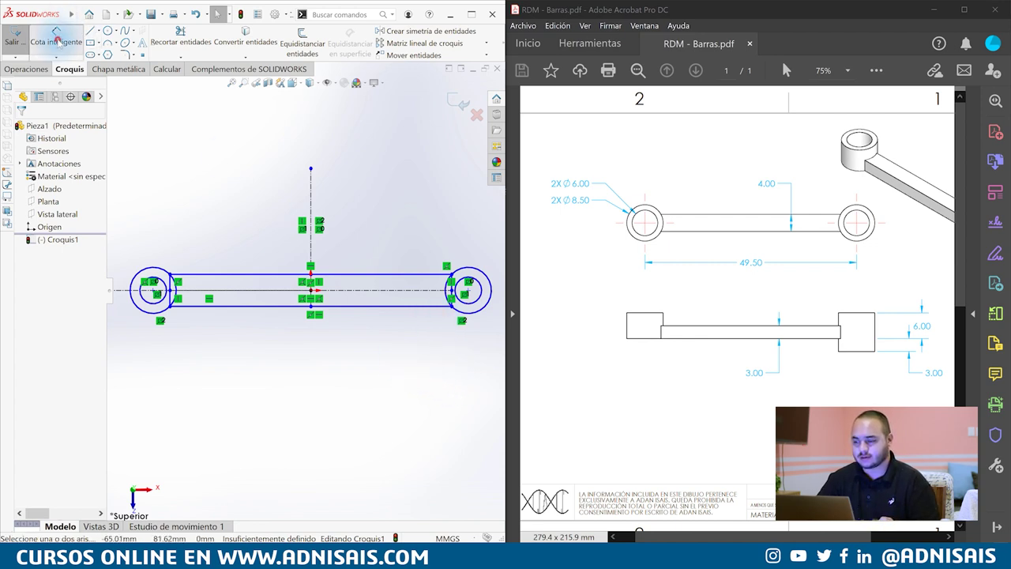
click(161, 273)
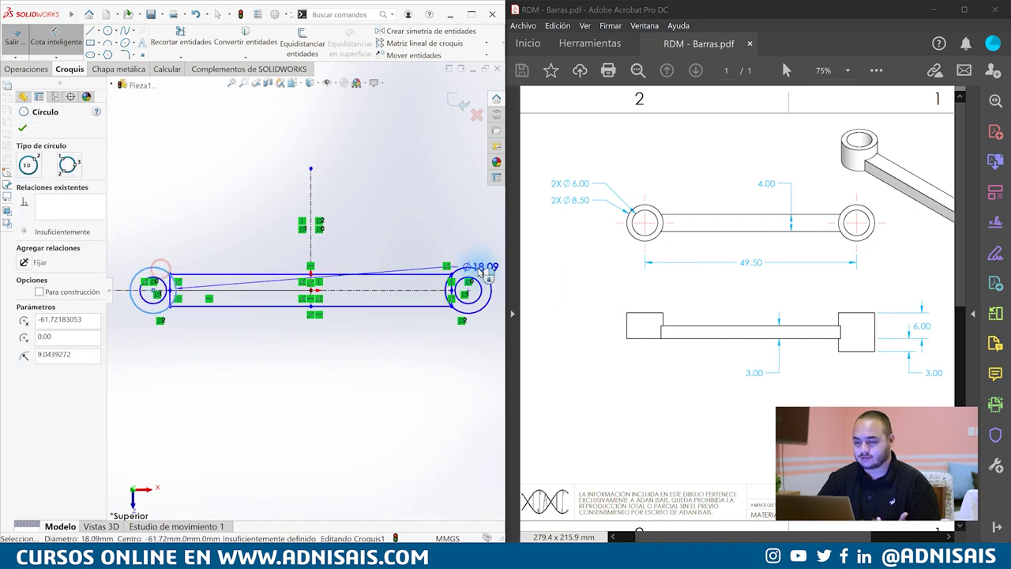
Dimension the circle centre distance to 49.5 and the outer circle diameter to 8.5
click(475, 268)
click(408, 397)
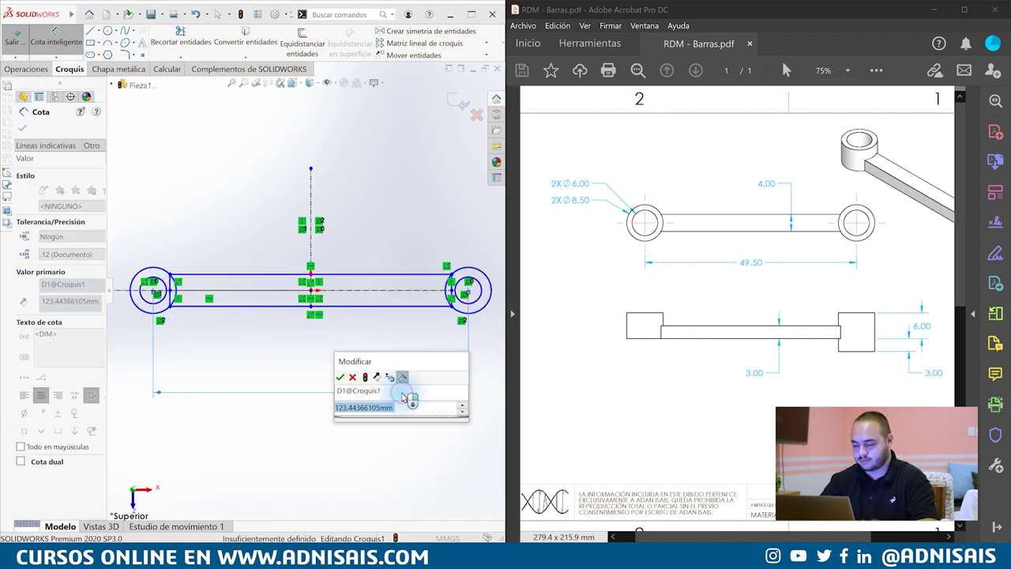
text(49.5)
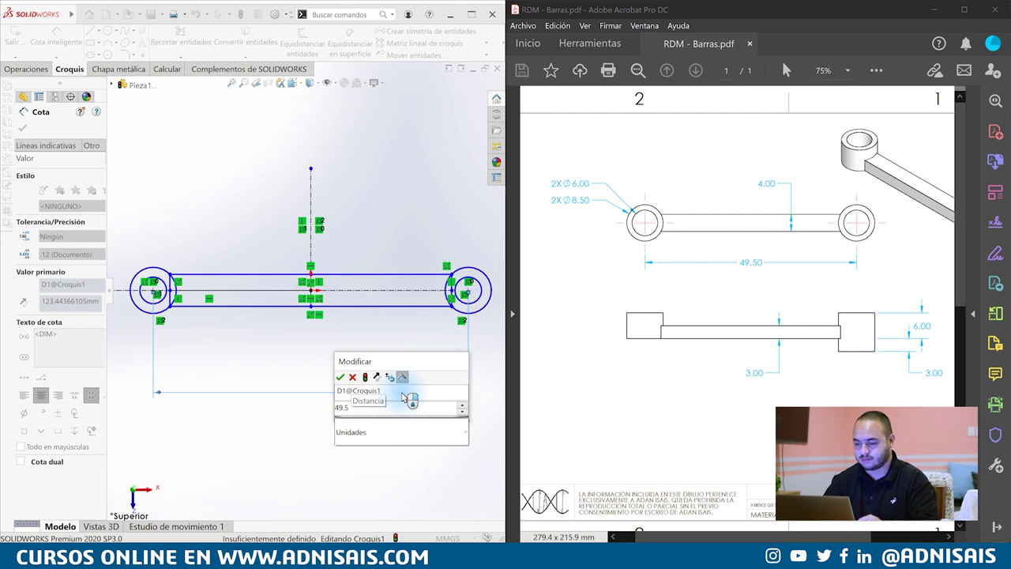
key(Return)
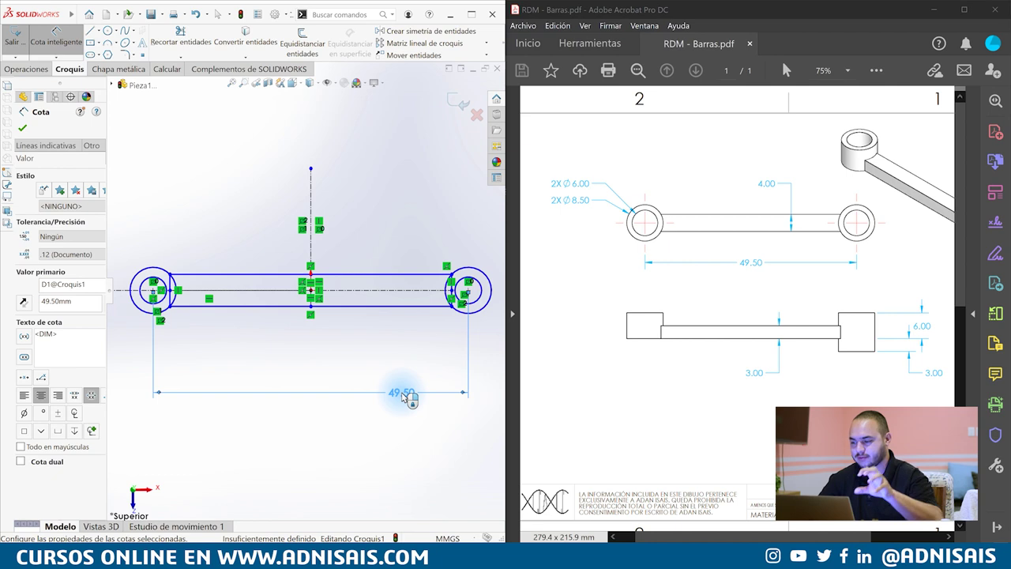
click(147, 270)
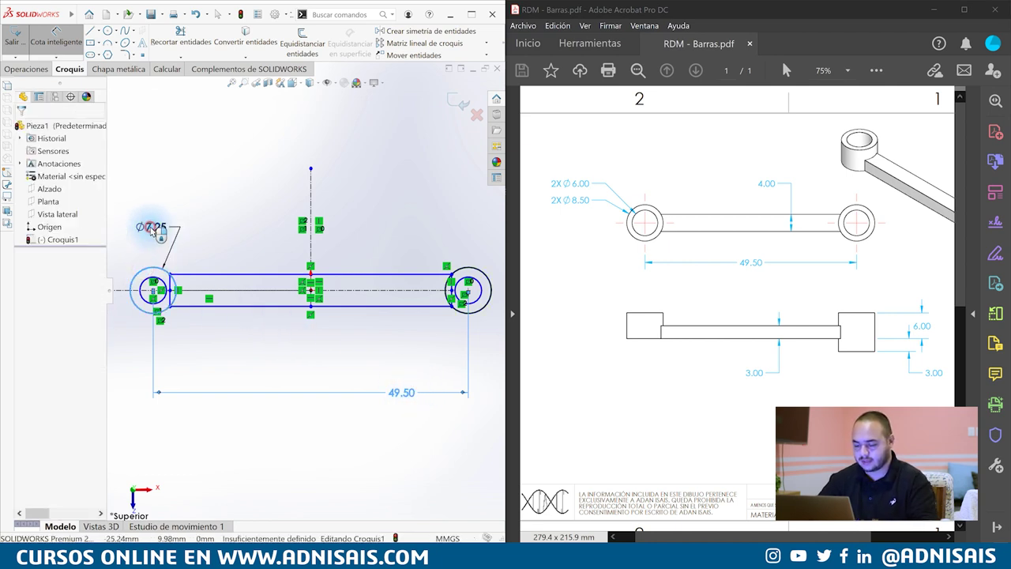
click(151, 226)
text(8.5)
key(Return)
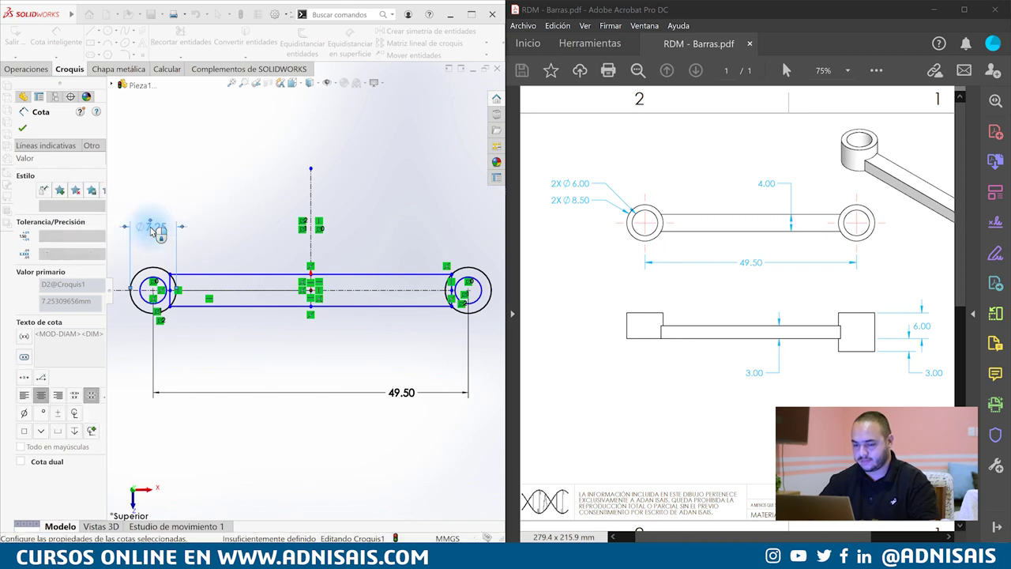
Dimension the inner circle diameter to 6 and the bar width to 4
click(158, 297)
click(219, 368)
text(6)
key(Return)
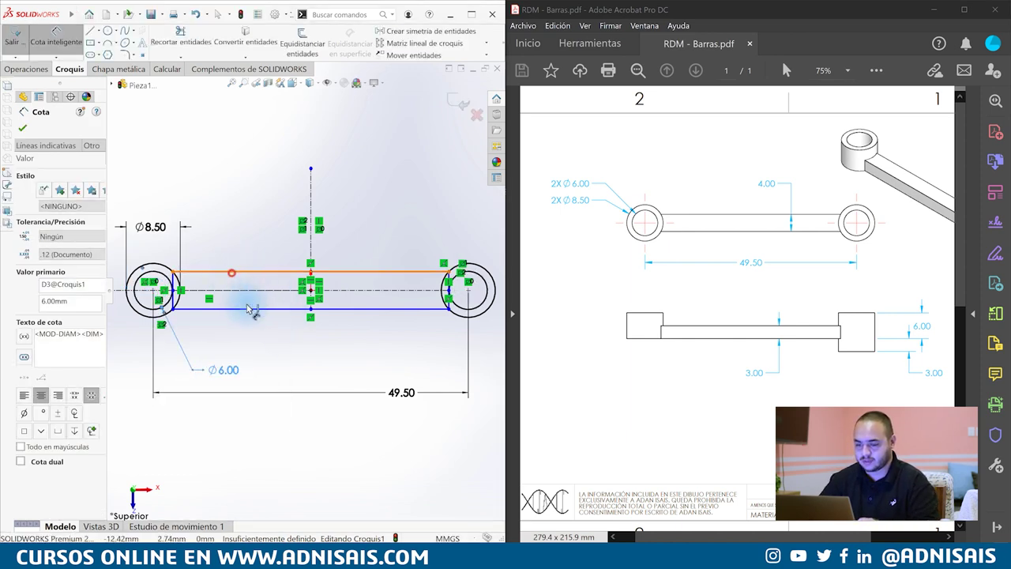
click(234, 273)
click(248, 308)
click(270, 335)
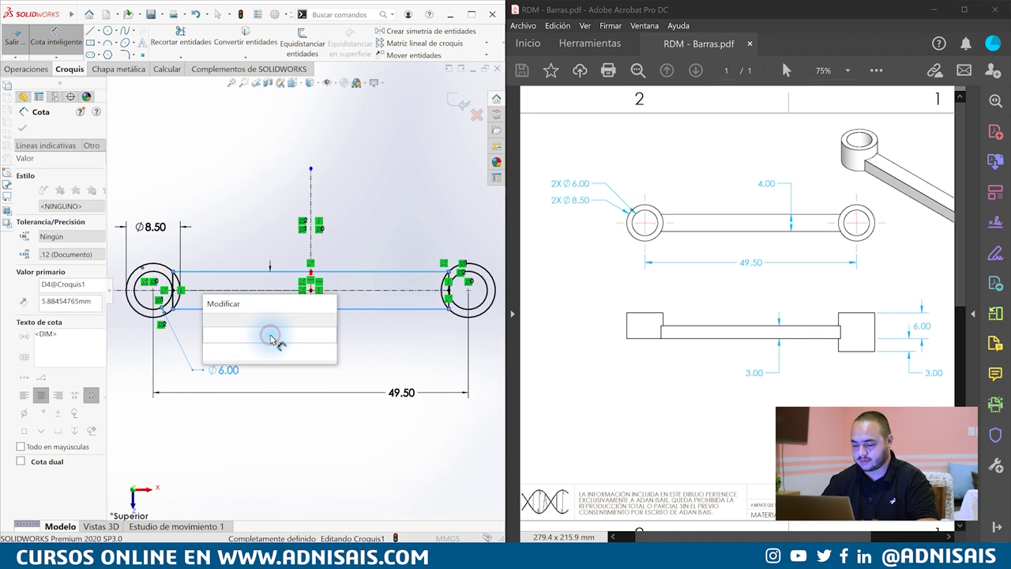
text(4)
key(Return)
key(Escape)
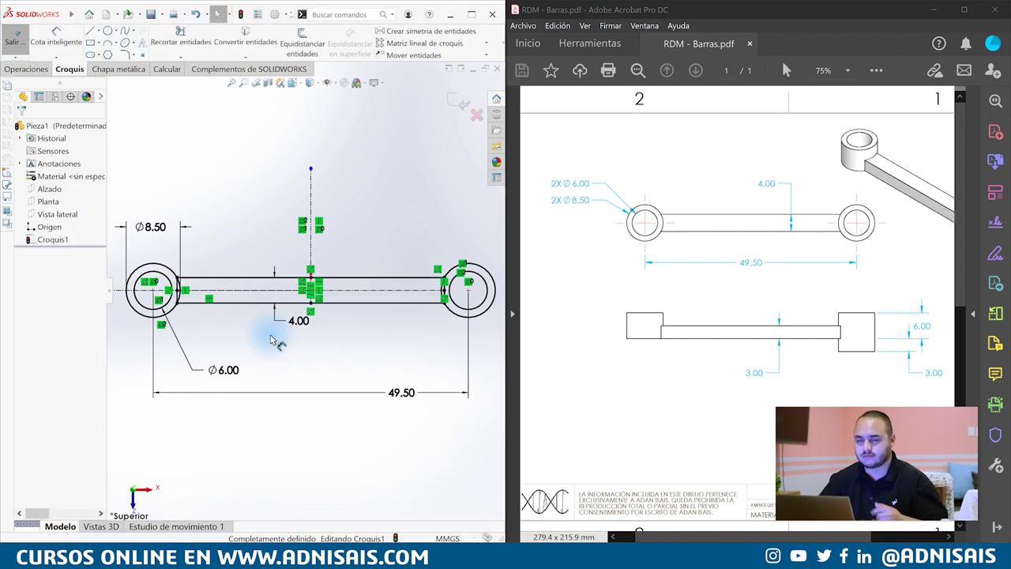
click(356, 350)
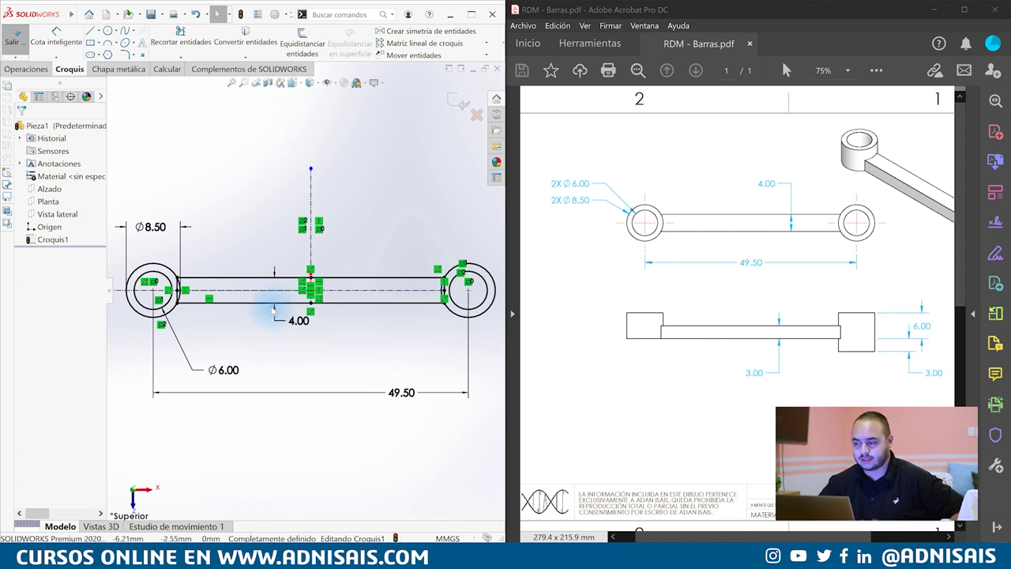
Zoom around the left circle to inspect the sketch, then switch to the Operaciones tab
scroll(158, 294, down, 2)
scroll(174, 294, down, 3)
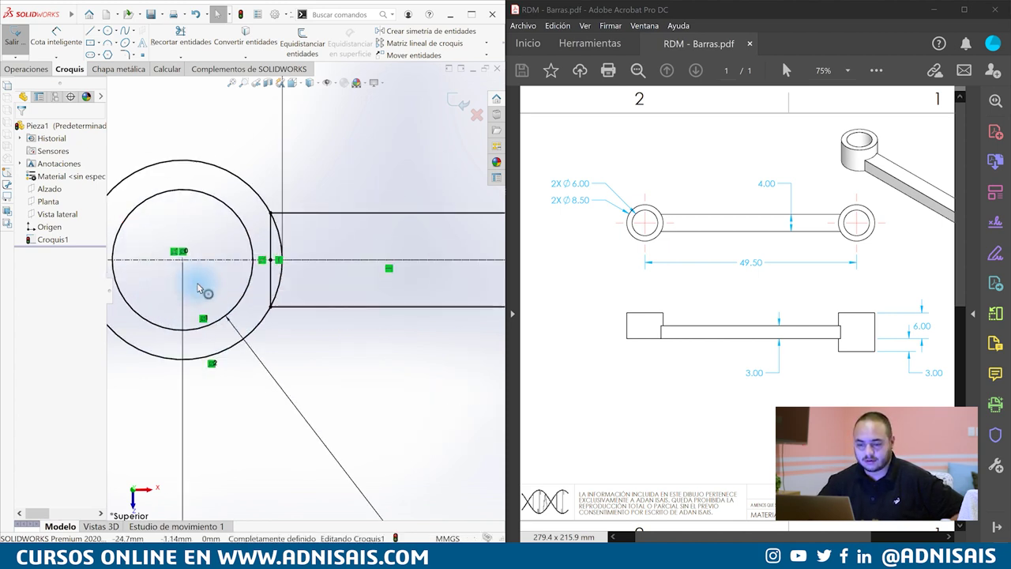
scroll(193, 293, down, 2)
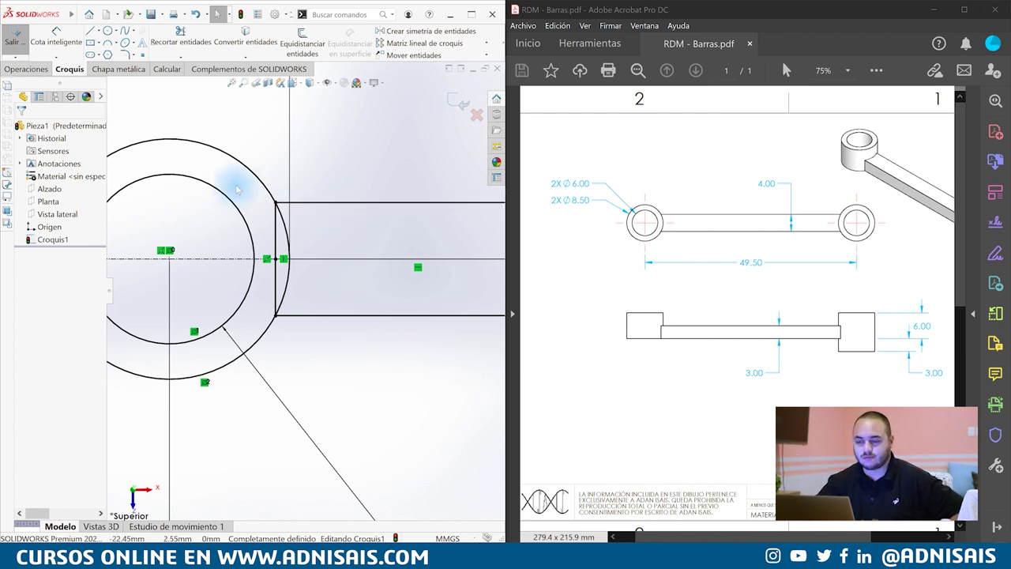
scroll(291, 263, up, 2)
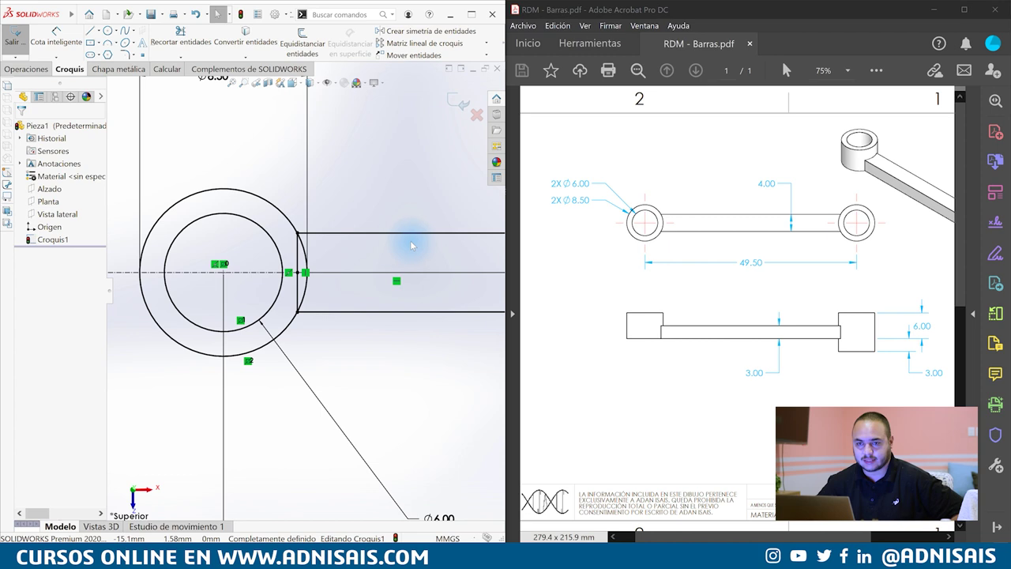
scroll(308, 272, down, 3)
scroll(308, 272, down, 1)
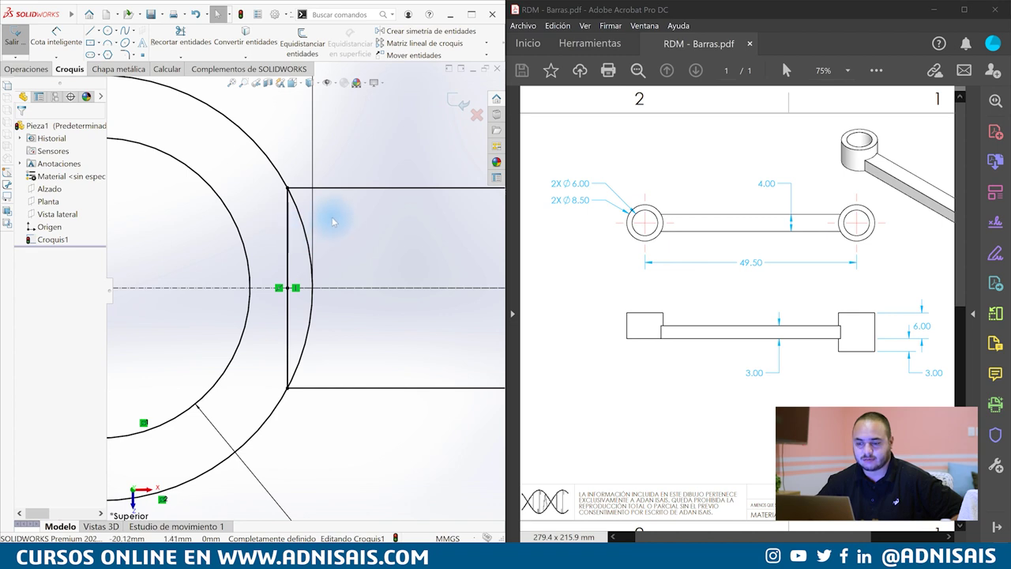
scroll(335, 225, up, 2)
scroll(377, 262, up, 2)
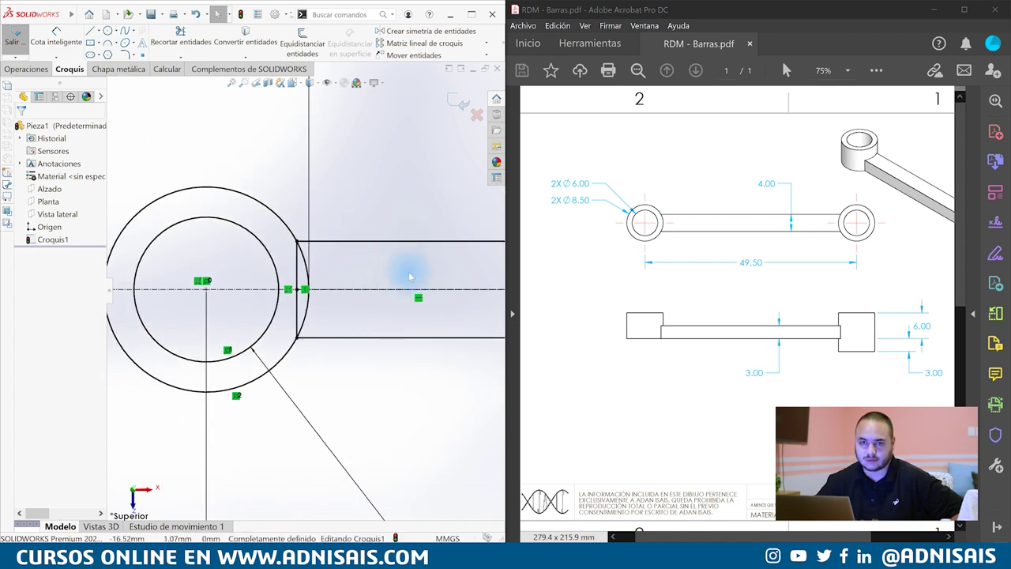
scroll(413, 291, up, 3)
scroll(417, 282, up, 3)
scroll(442, 292, down, 2)
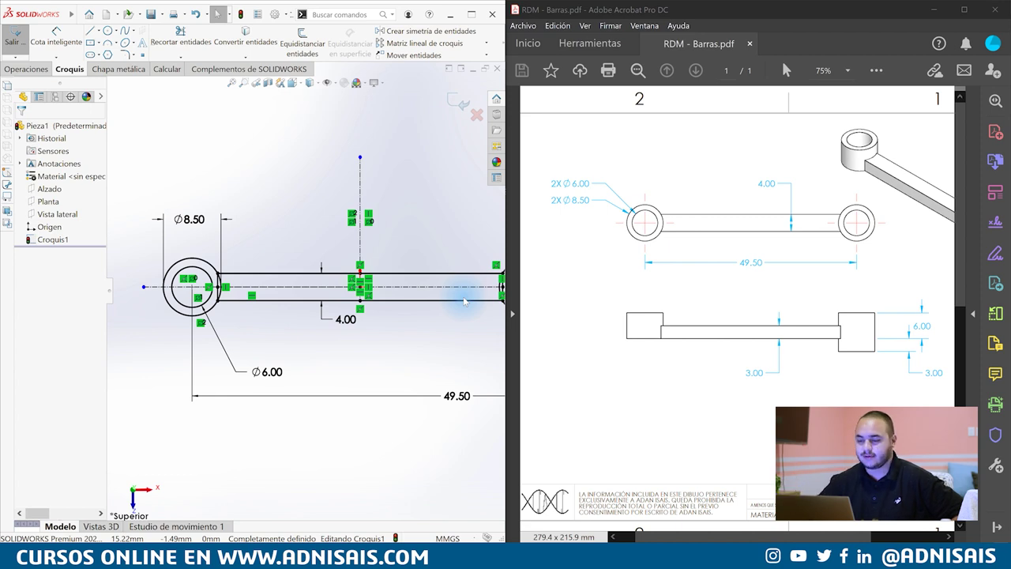
click(11, 69)
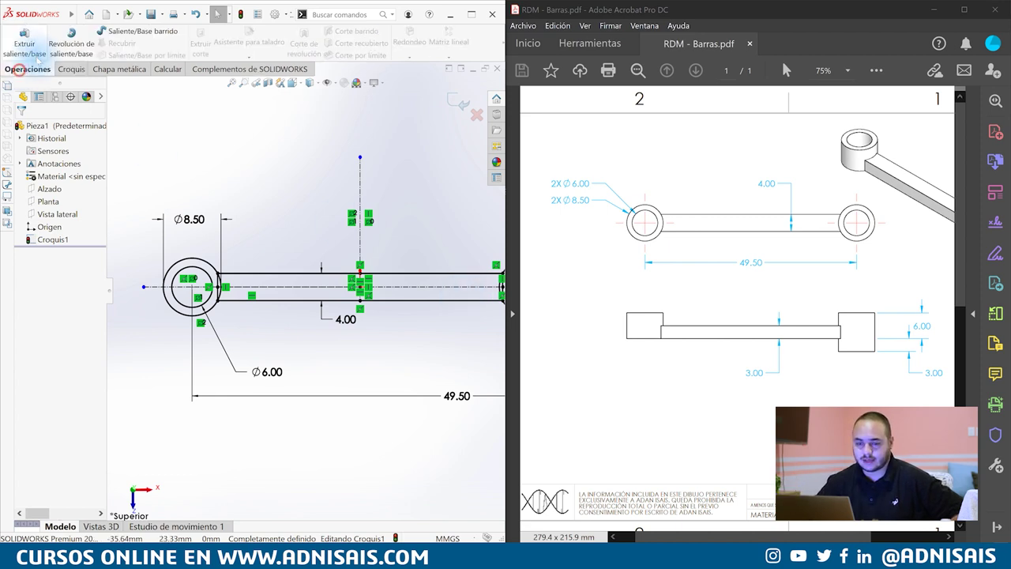
Start an Extruir saliente/base on Croquis1 at the default 10.00 mm depth, ready to pick contours
click(22, 44)
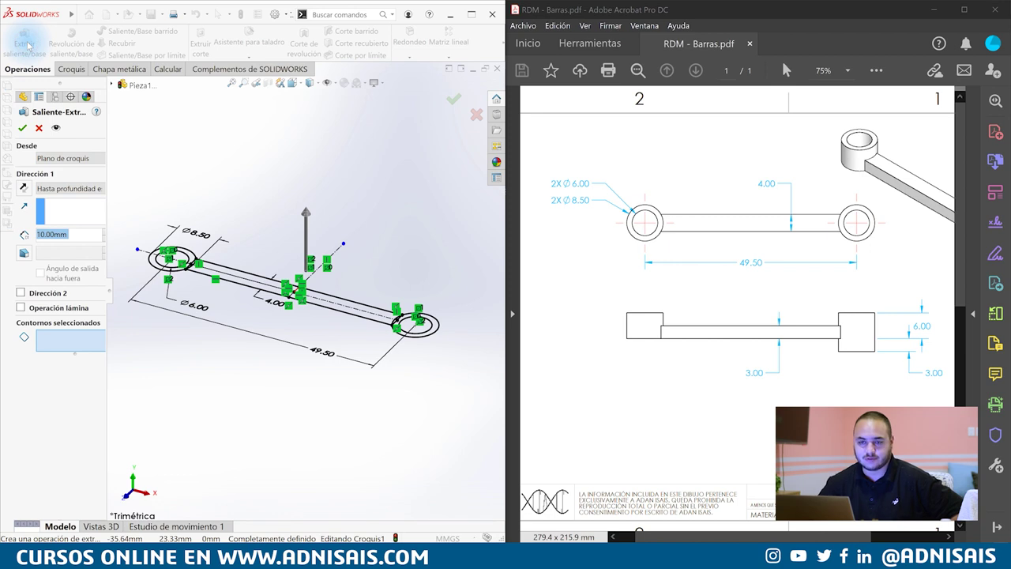
drag(105, 135, 144, 134)
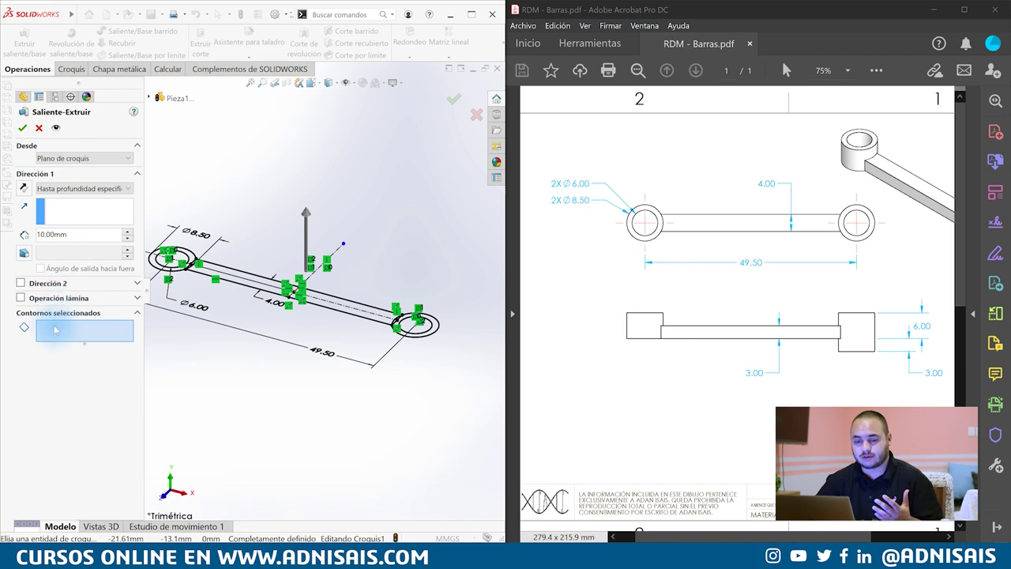
click(77, 327)
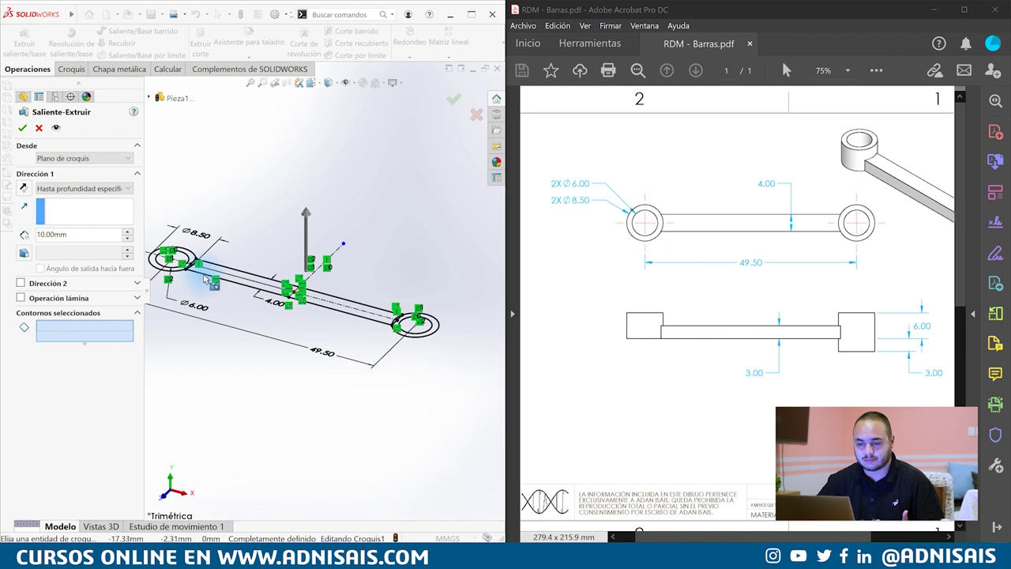
scroll(199, 285, down, 2)
scroll(237, 278, down, 2)
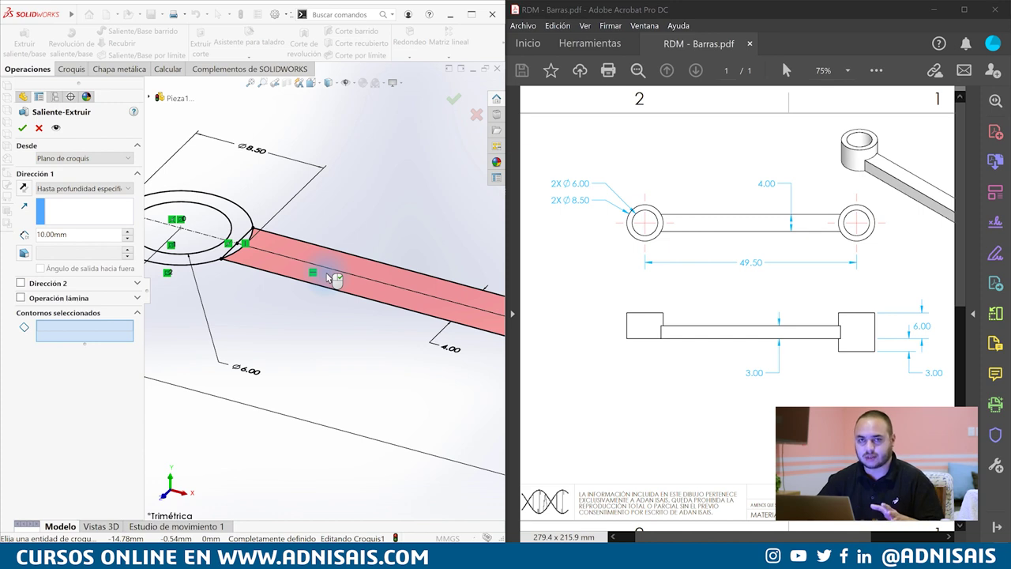
scroll(331, 278, up, 3)
scroll(340, 284, up, 2)
scroll(395, 300, up, 2)
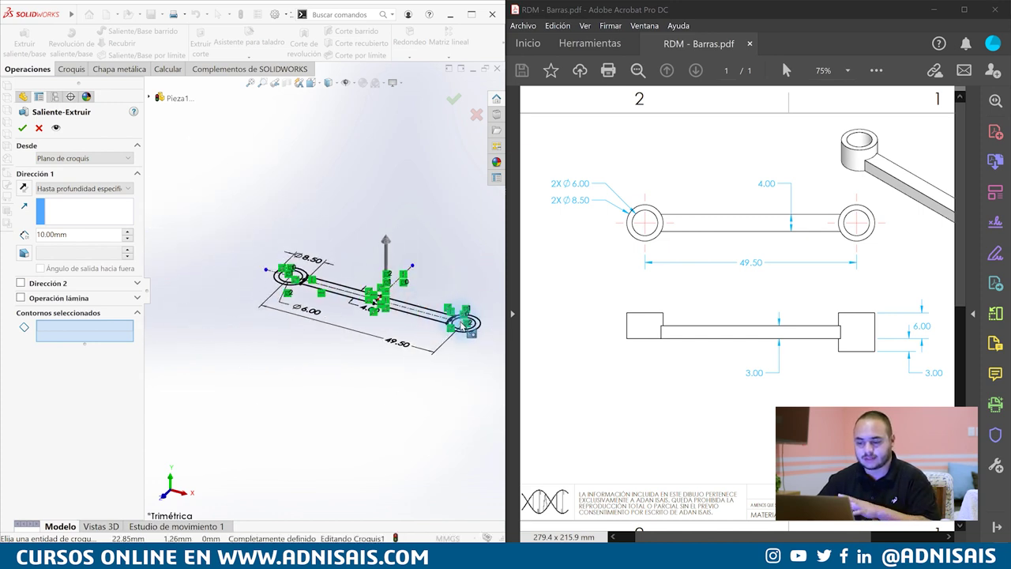
scroll(462, 324, up, 1)
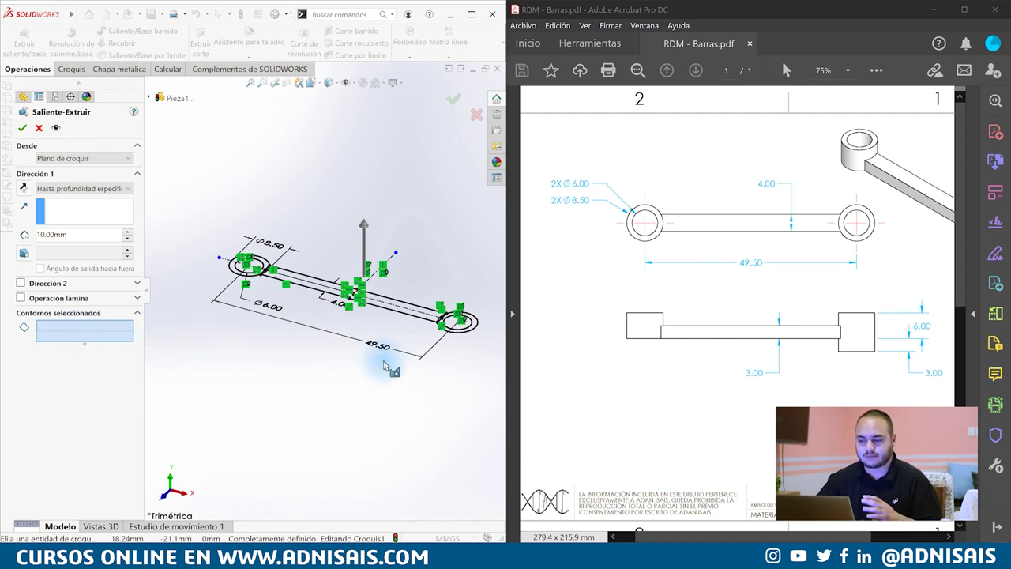
Pan the reference drawing in Acrobat to reveal more of its isometric view
mouse_move(882, 354)
mouse_down()
mouse_move(679, 343)
mouse_move(847, 329)
mouse_up()
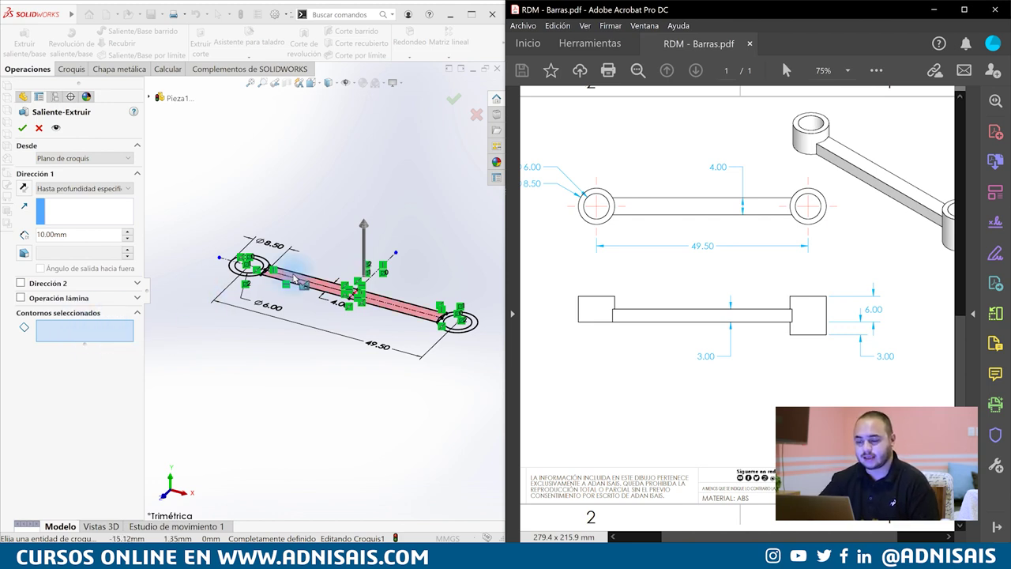
Select the bar region for extrusion and set the depth to 3 mm
scroll(276, 272, down, 1)
scroll(277, 273, down, 1)
middle_drag(276, 273, 264, 307)
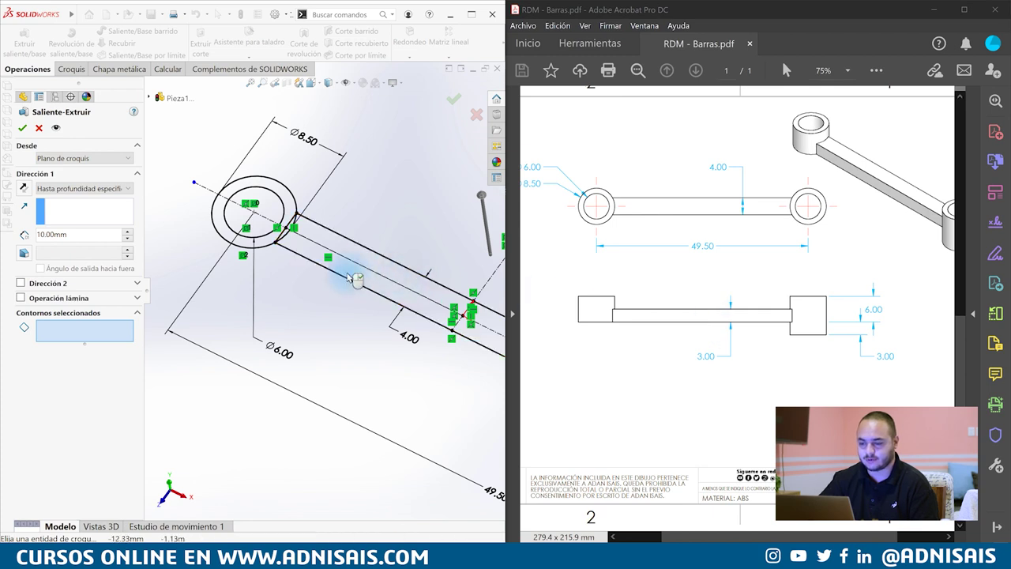
scroll(324, 229, down, 2)
click(322, 225)
scroll(322, 225, up, 2)
mouse_move(322, 225)
middle_down()
mouse_move(344, 174)
mouse_move(326, 157)
middle_up()
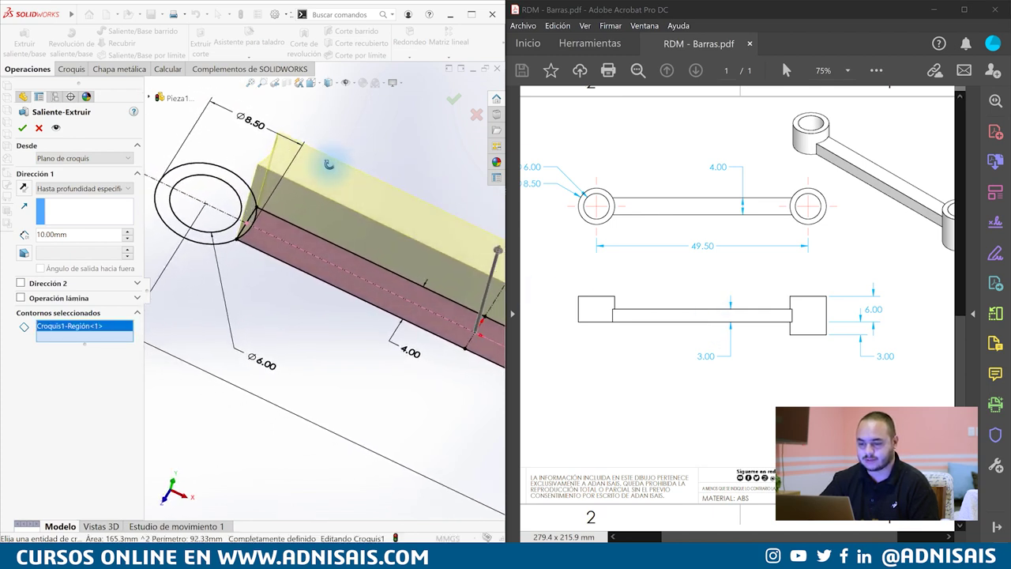
click(82, 234)
text(3)
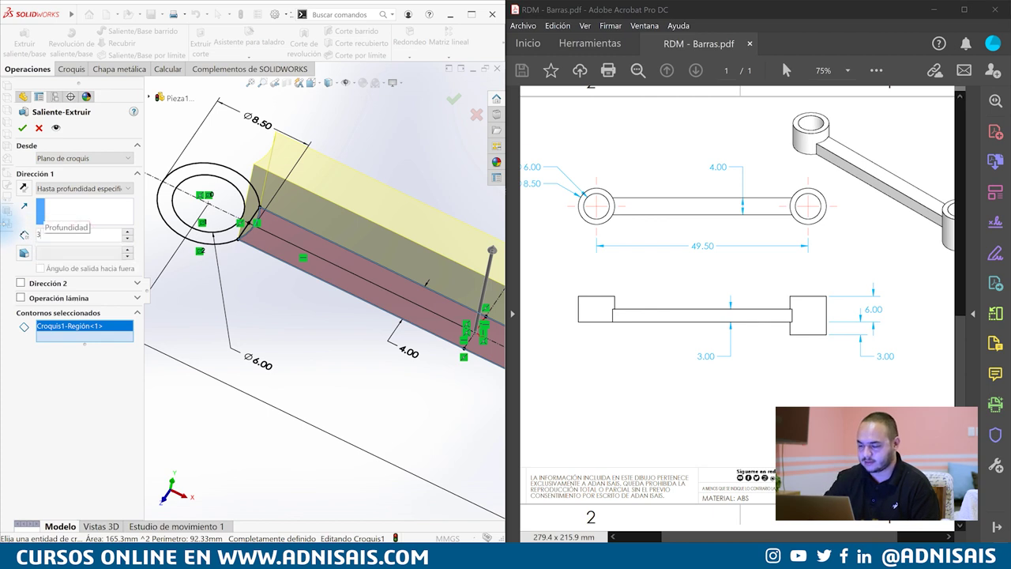
key(Return)
Swap the region picks for the bar's whole outline contour and accept the 3 mm extrusion
scroll(368, 244, down, 2)
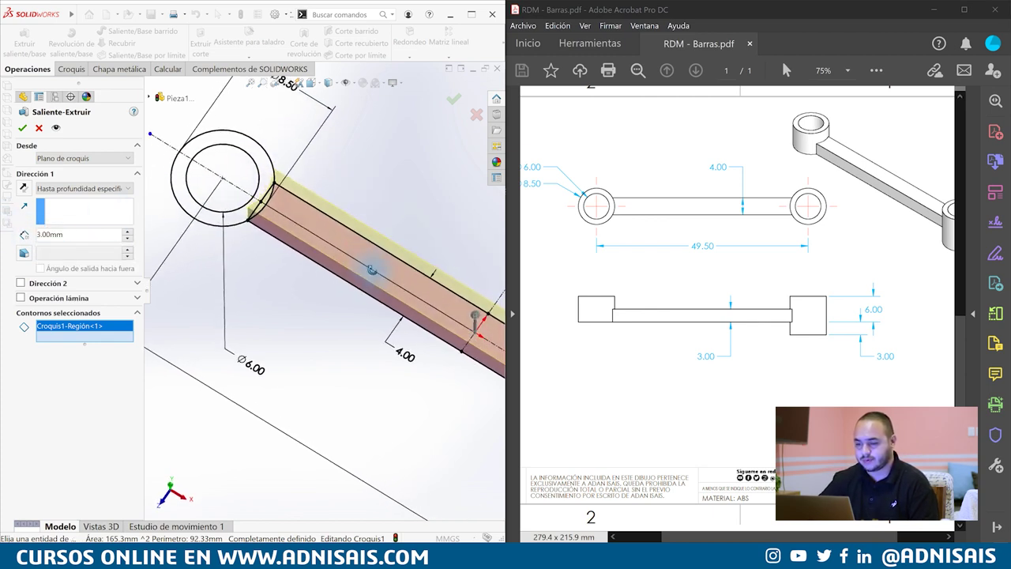
scroll(312, 228, down, 2)
scroll(288, 214, down, 2)
scroll(272, 221, down, 1)
click(260, 204)
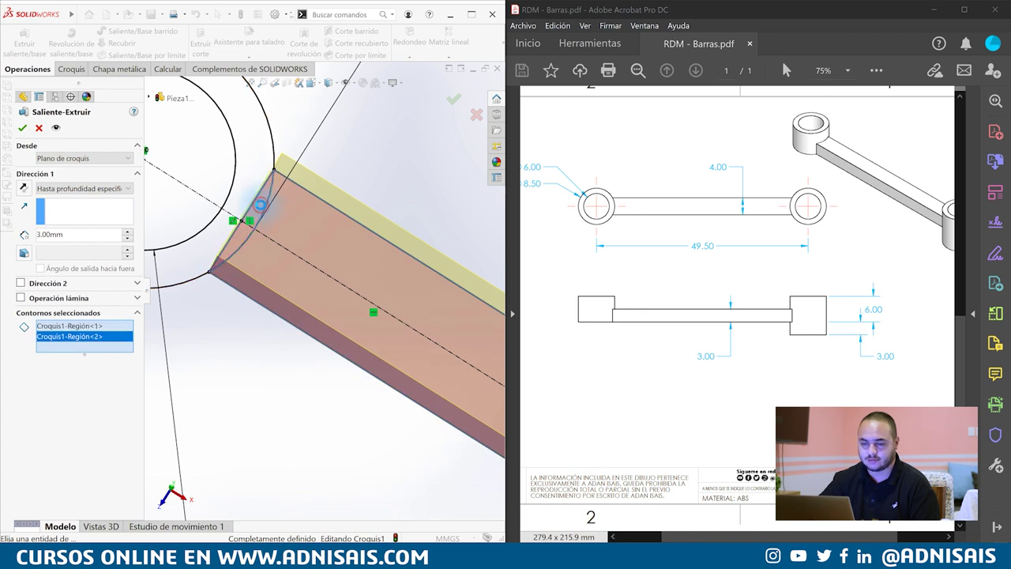
click(260, 205)
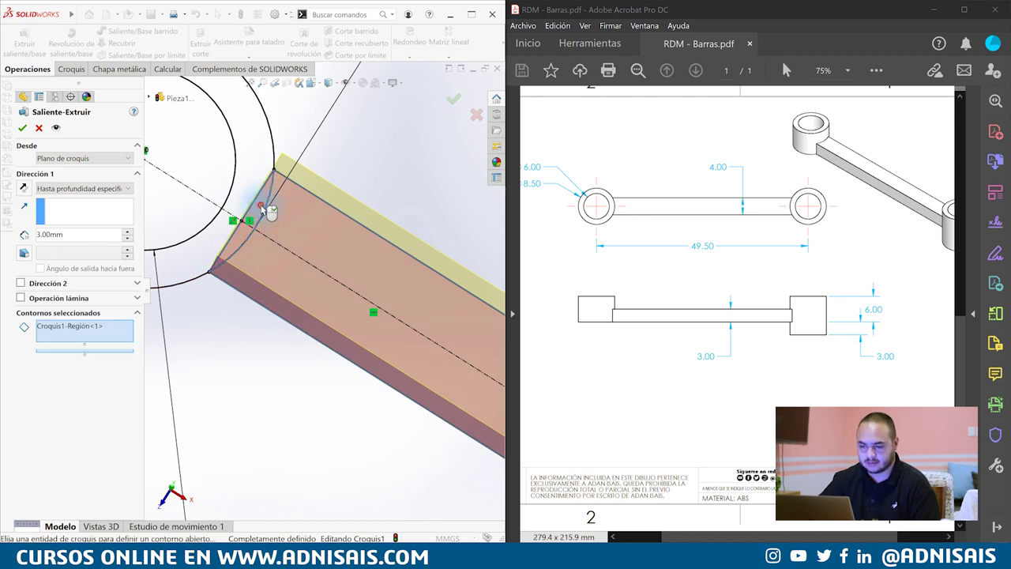
click(357, 260)
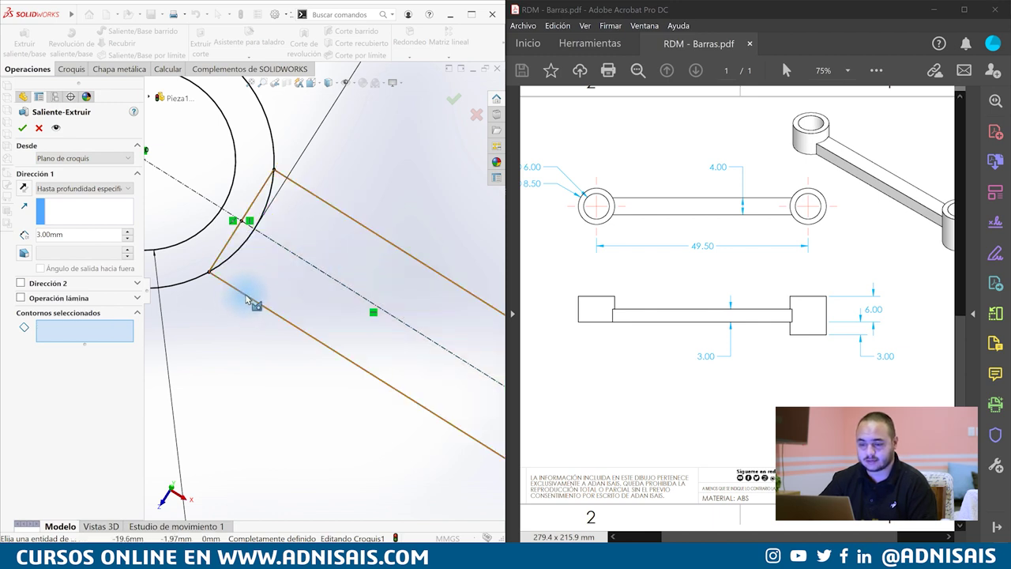
click(247, 300)
middle_drag(355, 323, 345, 294)
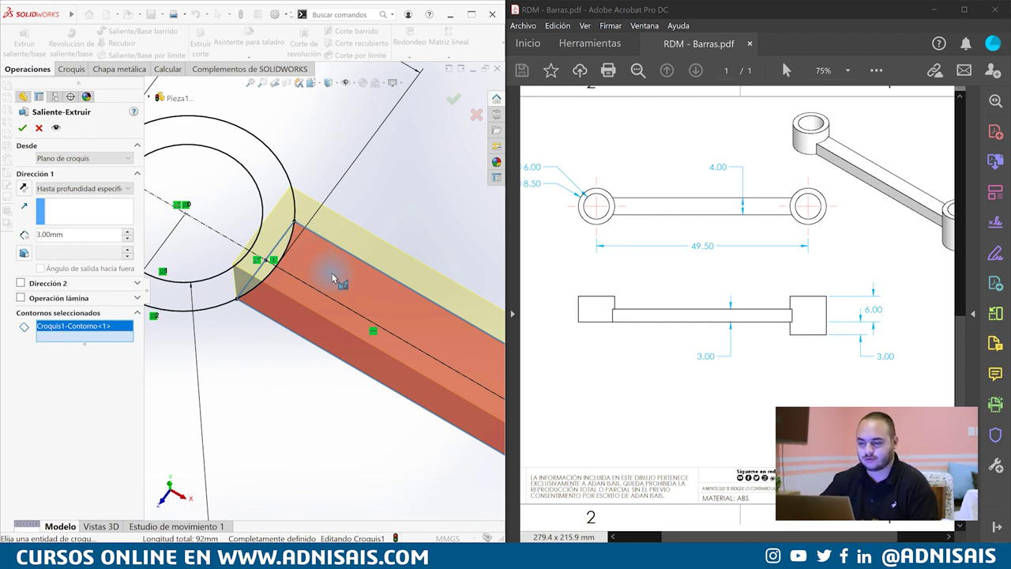
scroll(332, 278, up, 2)
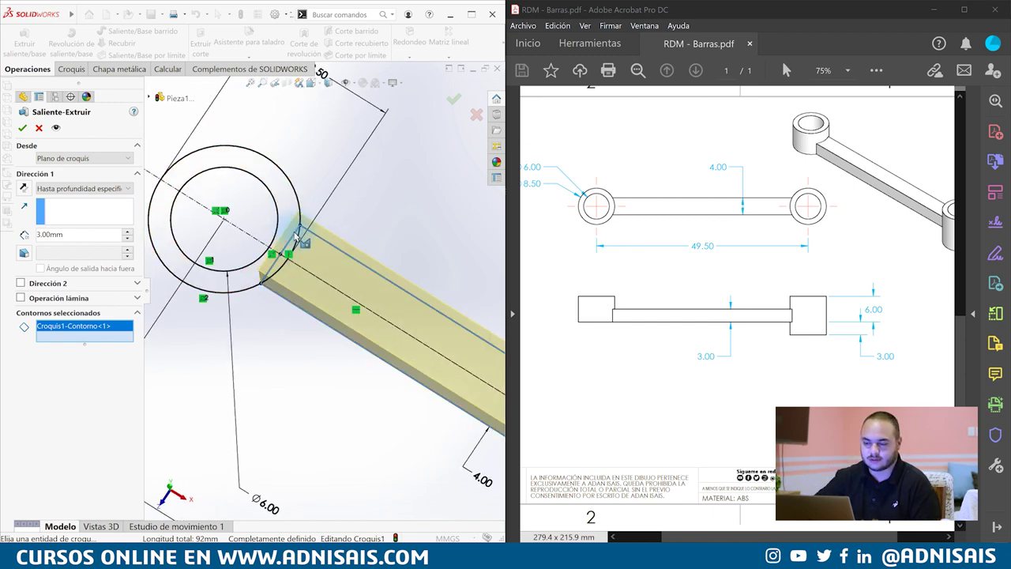
scroll(384, 287, up, 2)
scroll(393, 237, up, 2)
scroll(448, 345, up, 2)
scroll(448, 345, down, 2)
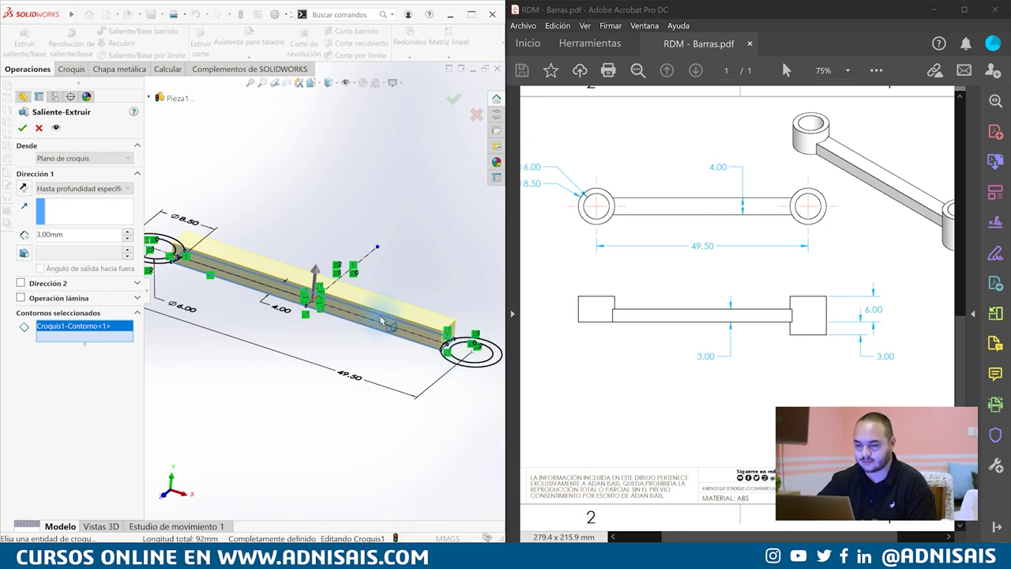
click(23, 129)
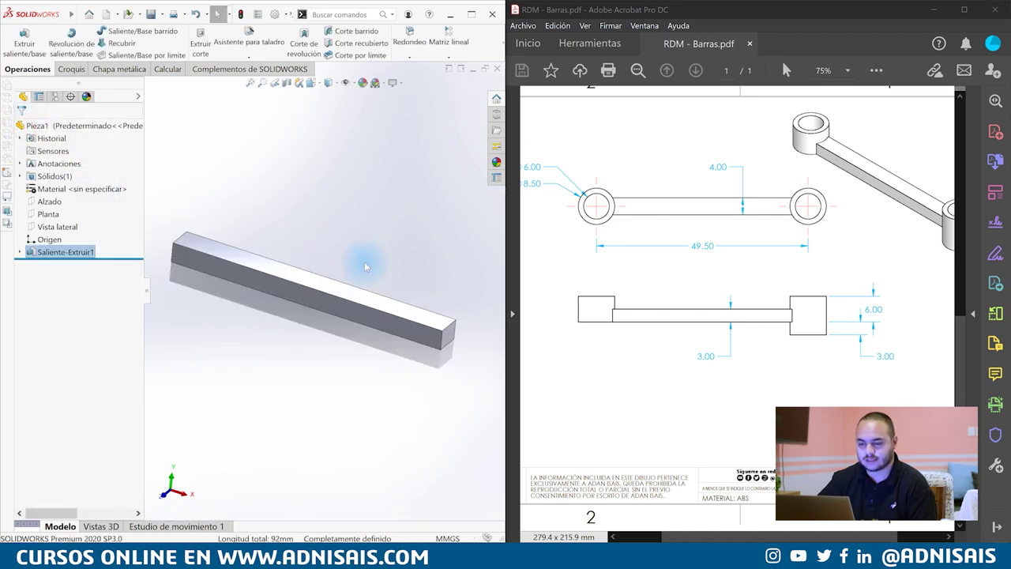
Expand Saliente-Extruir1, show its Croquis1 circles, and select Croquis1 for reuse
middle_drag(365, 267, 358, 286)
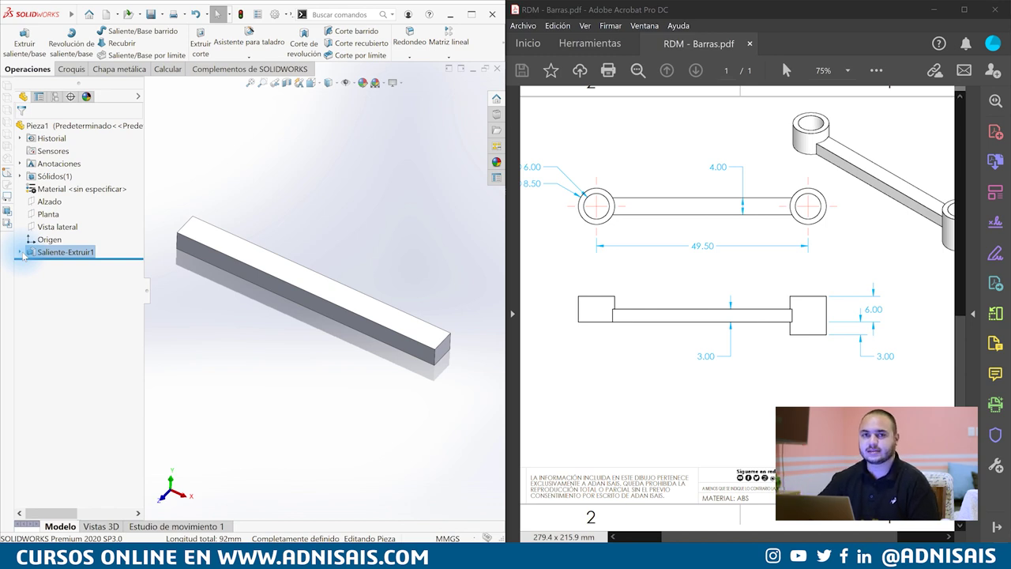
click(20, 252)
mouse_move(64, 264)
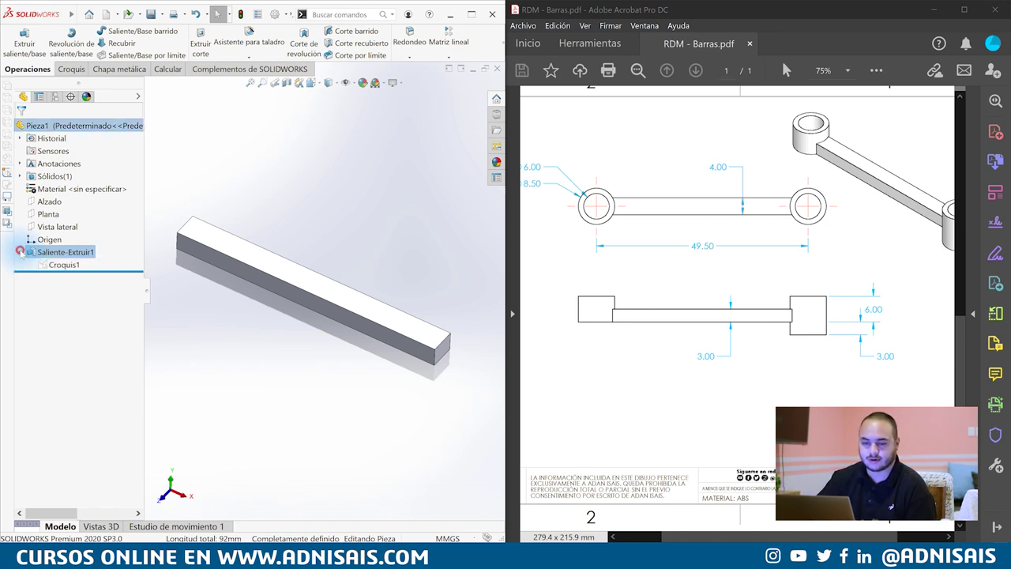
click(48, 266)
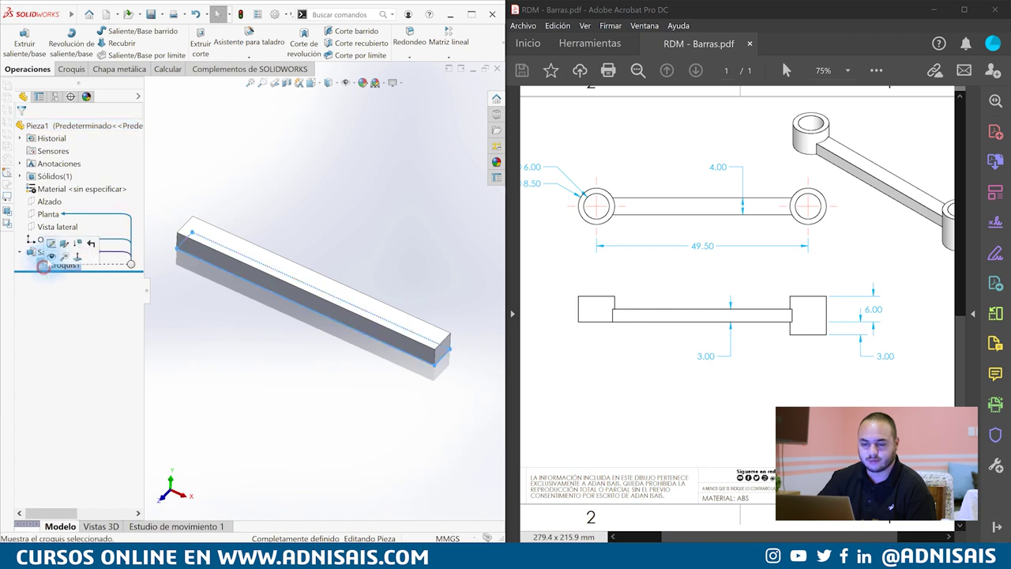
click(50, 254)
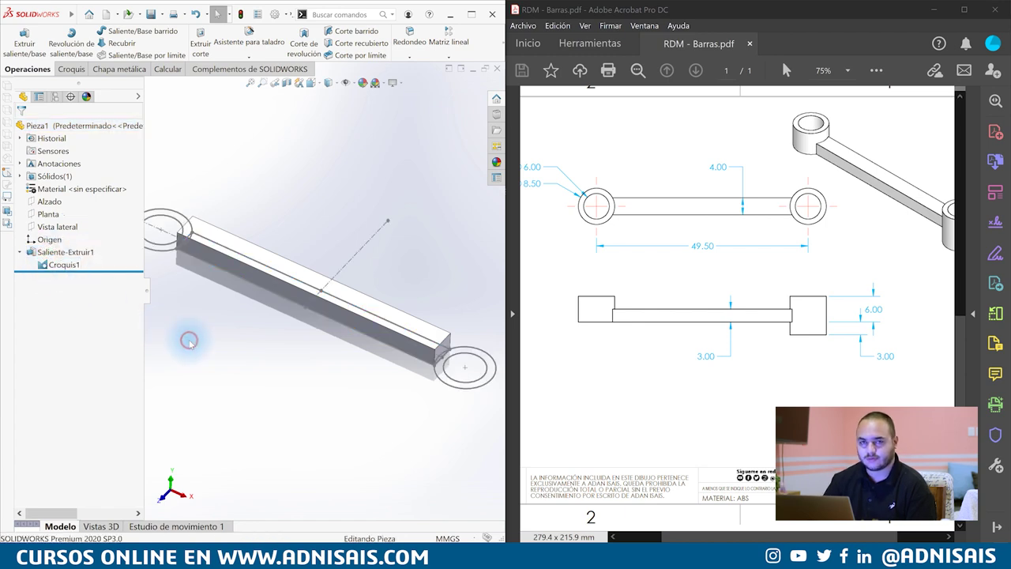
click(53, 268)
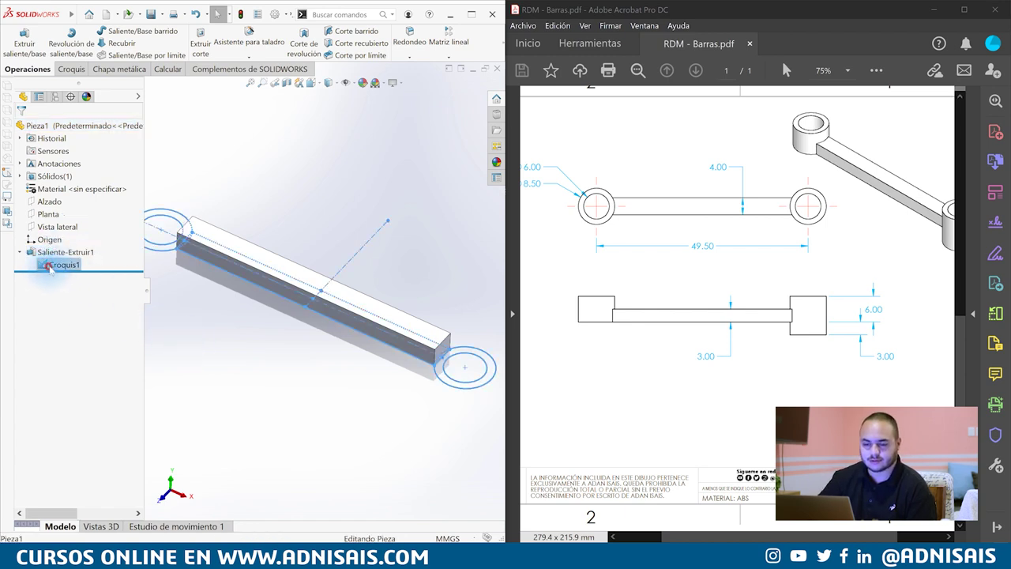
click(220, 148)
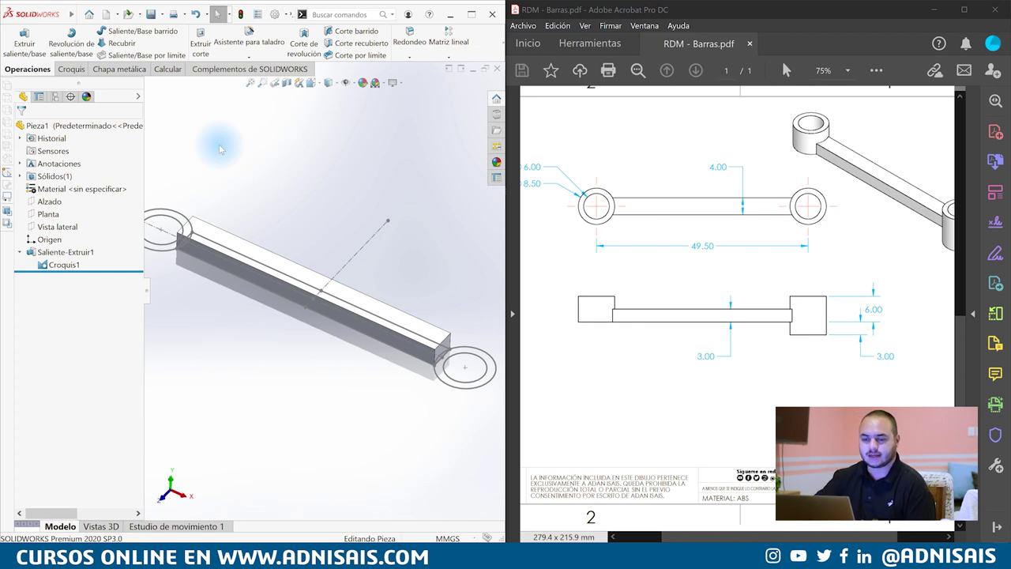
click(49, 267)
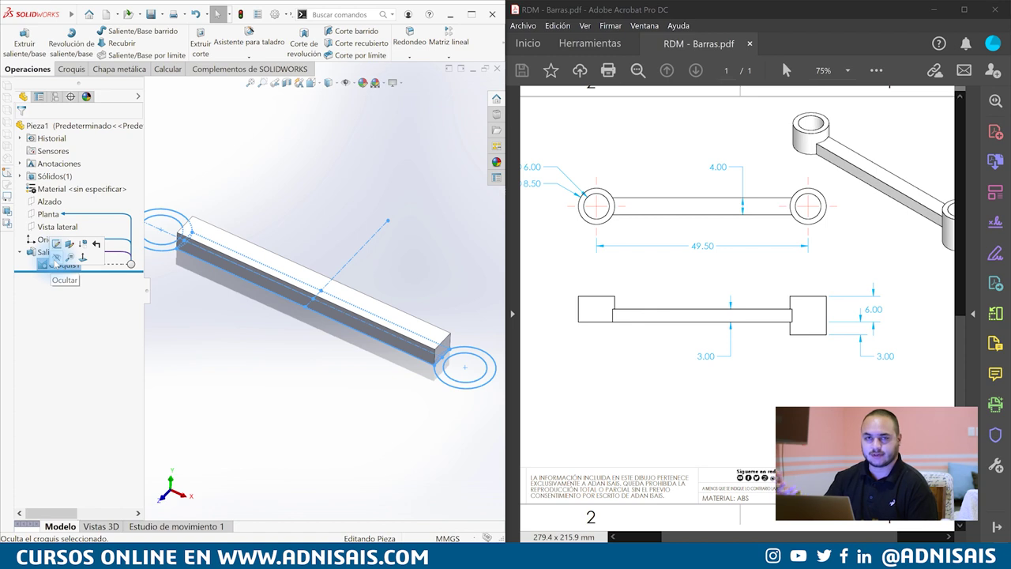
mouse_move(63, 265)
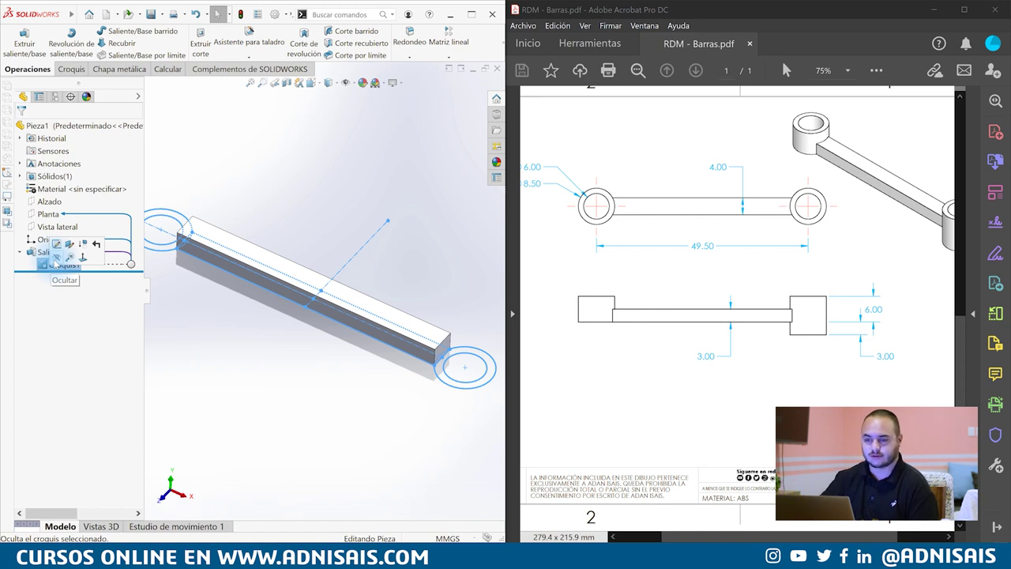
click(198, 336)
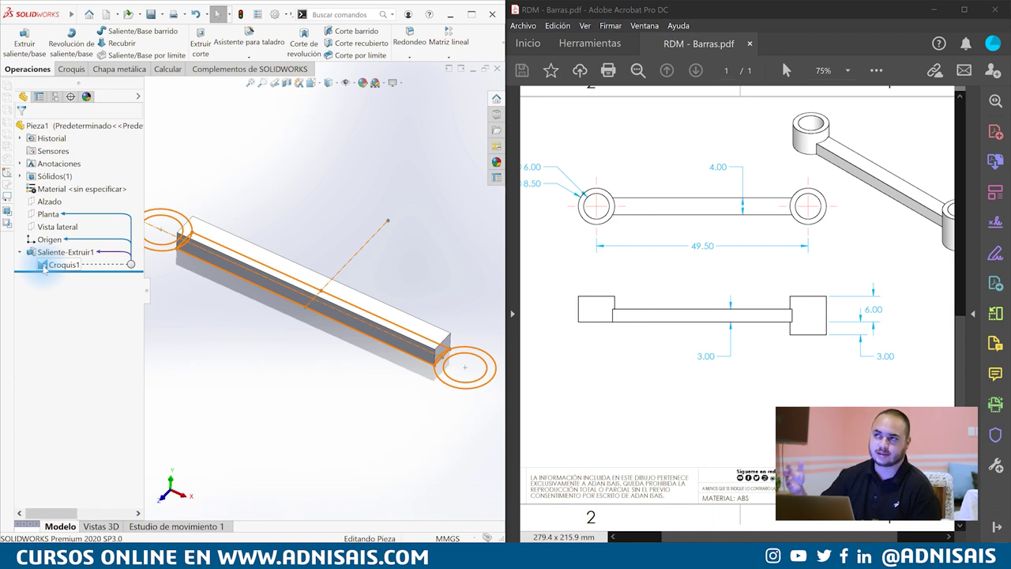
click(44, 267)
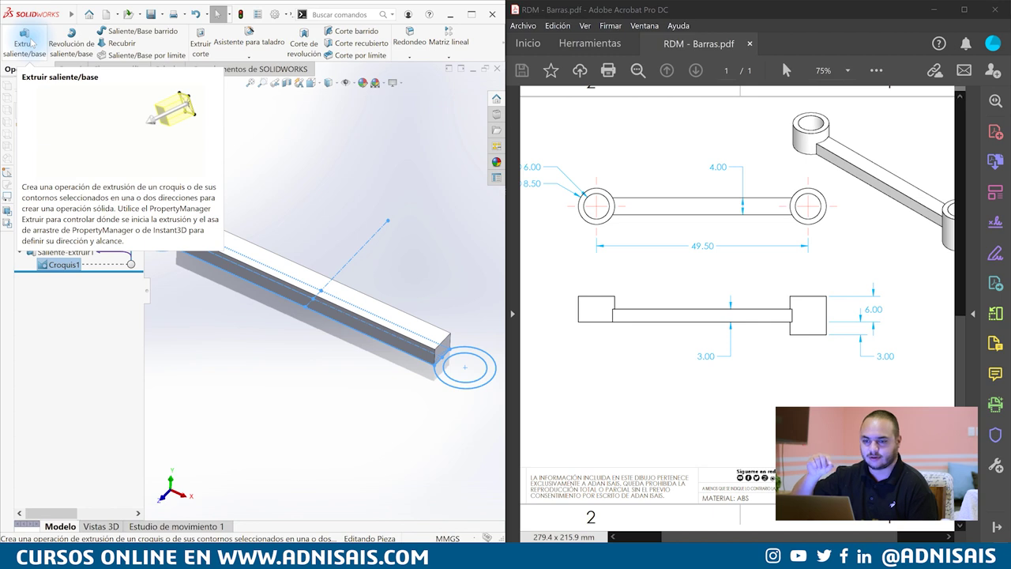
Start a boss extrusion from Croquis1 at 6 mm depth and clear its selected contours
click(31, 43)
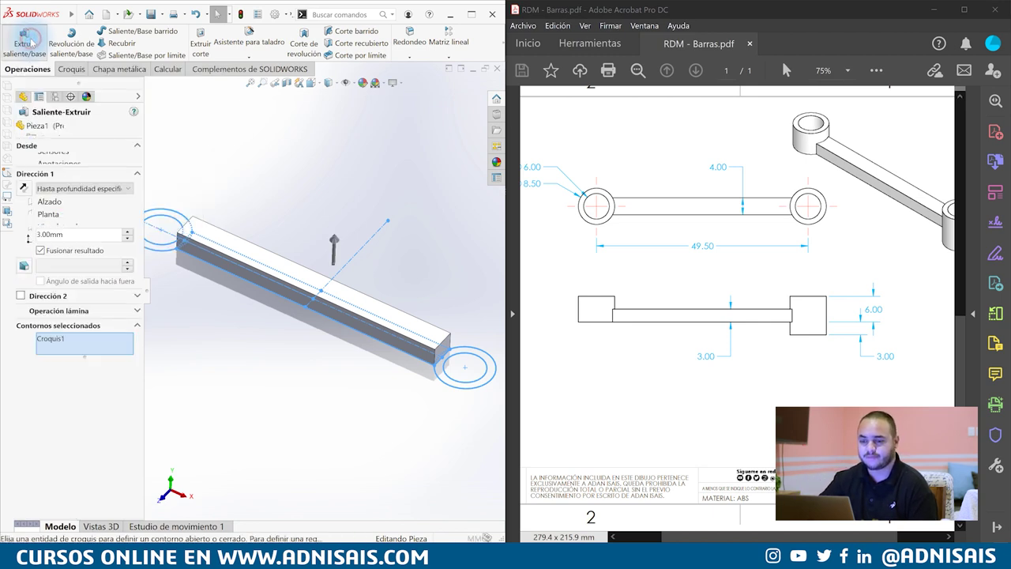
click(68, 341)
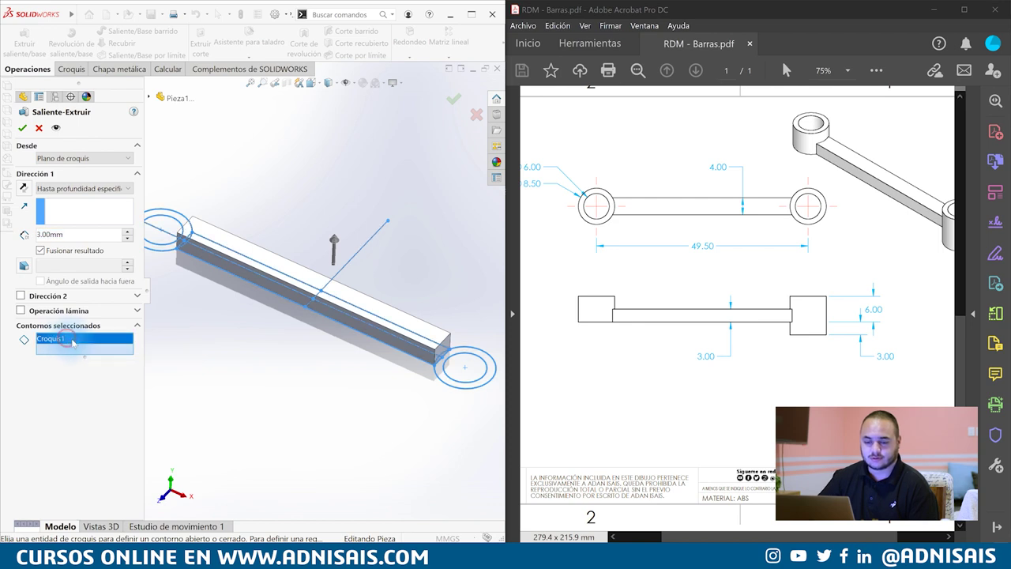
double_click(79, 235)
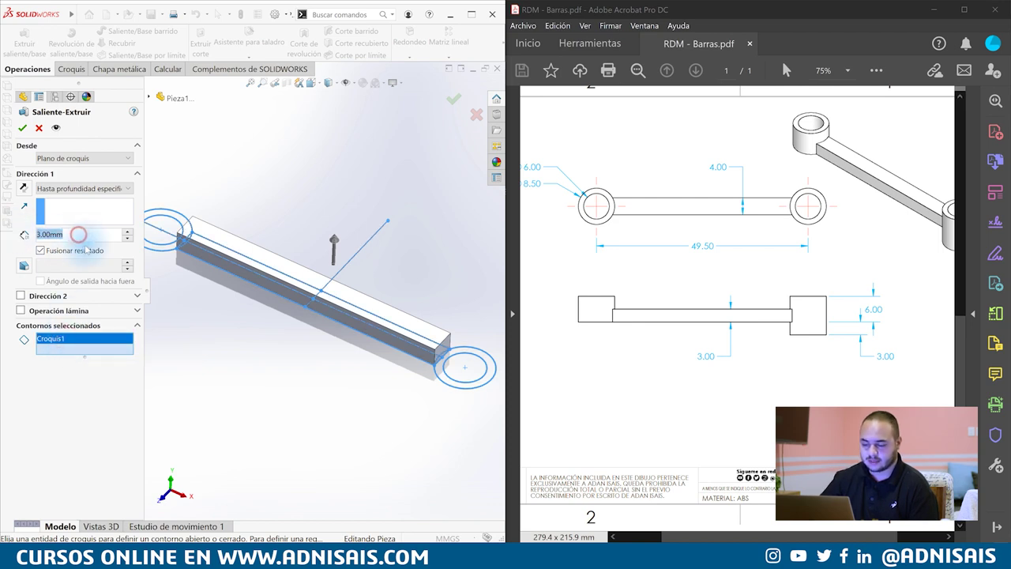
text(6)
key(Return)
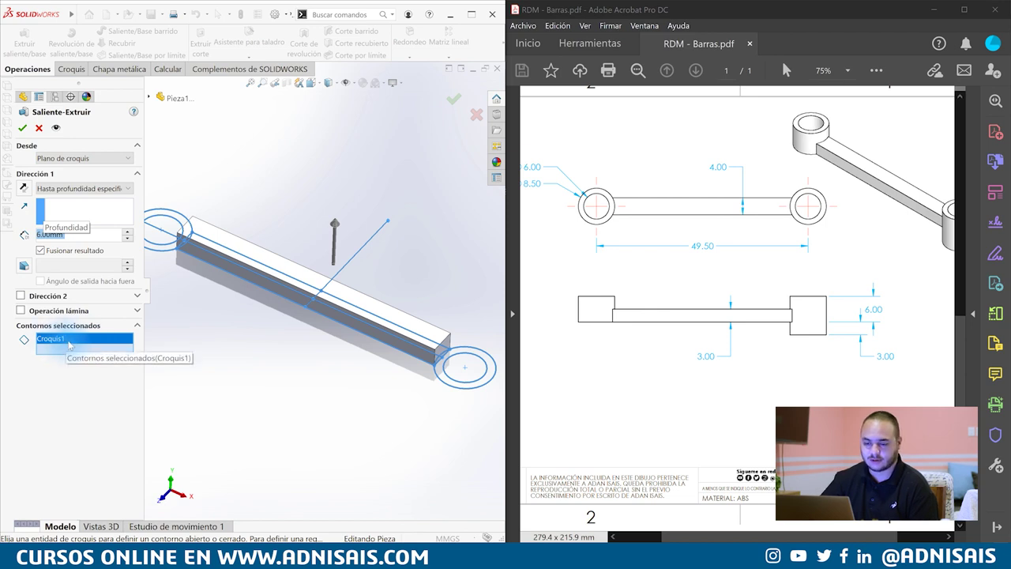
right_click(70, 344)
click(91, 349)
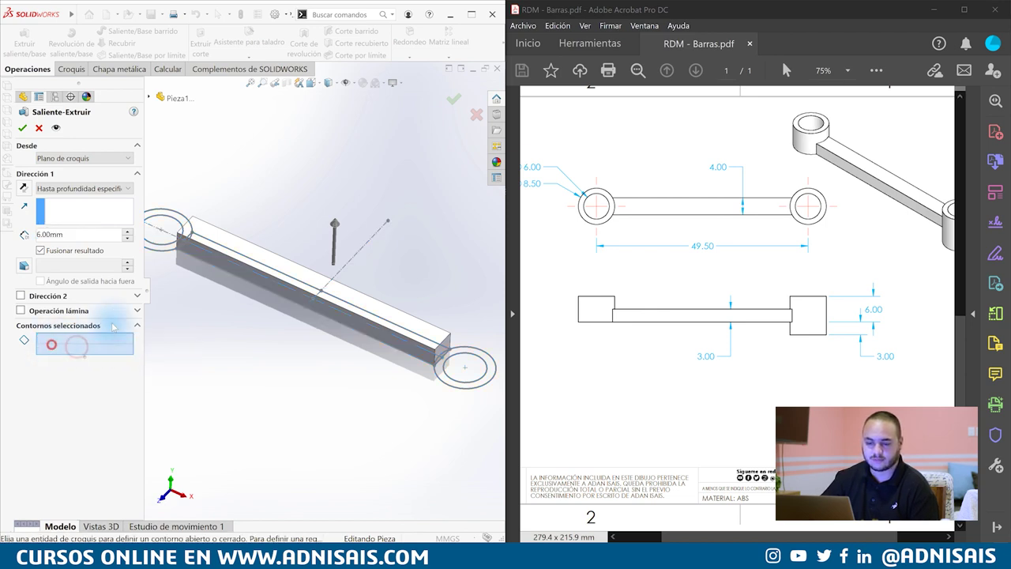
Try picking the end ring and the region overlapping the bar, then clear those picks
scroll(178, 261, down, 3)
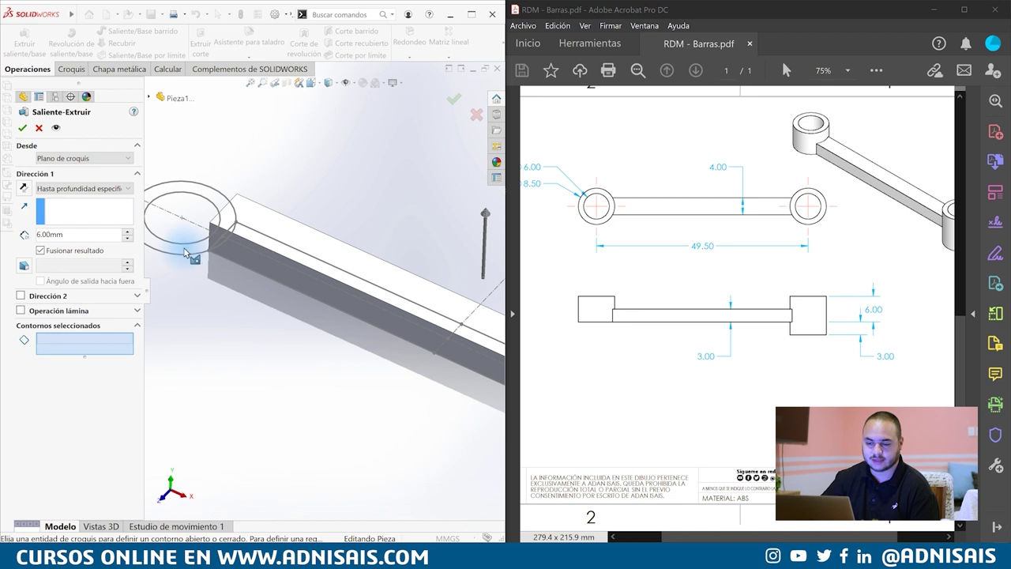
click(185, 251)
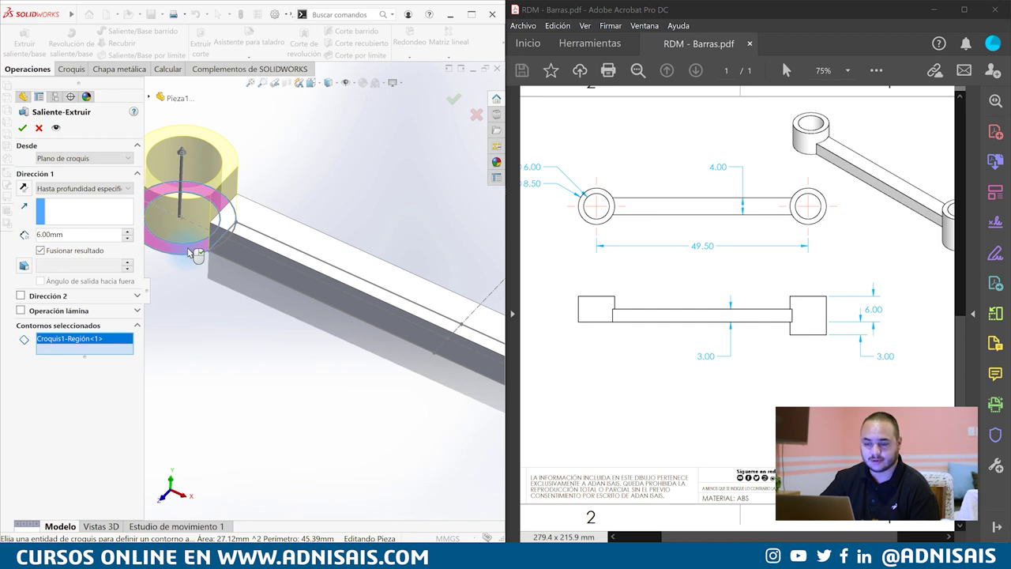
scroll(234, 248, down, 3)
scroll(253, 229, down, 2)
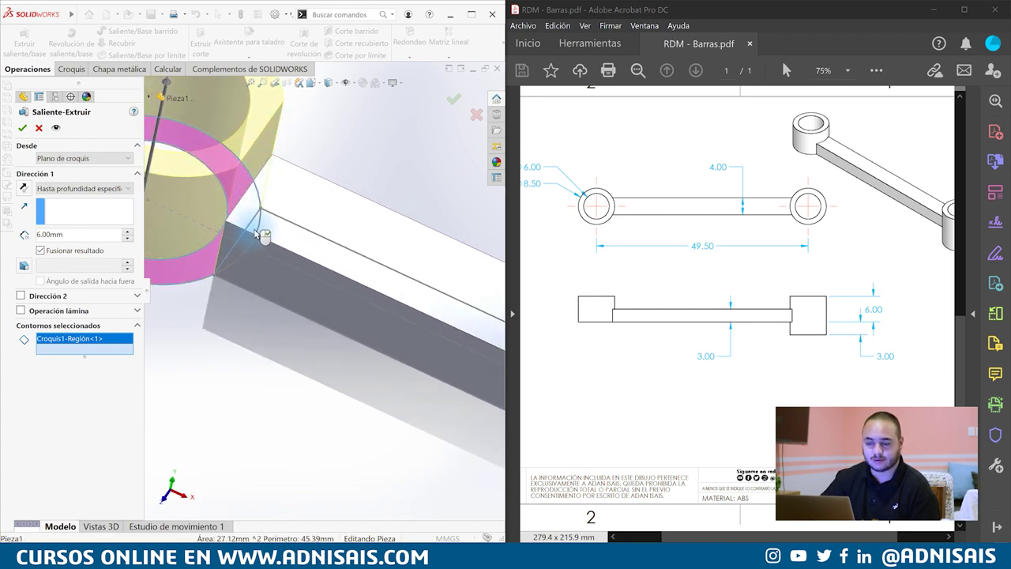
click(257, 234)
scroll(242, 253, down, 2)
scroll(251, 258, down, 1)
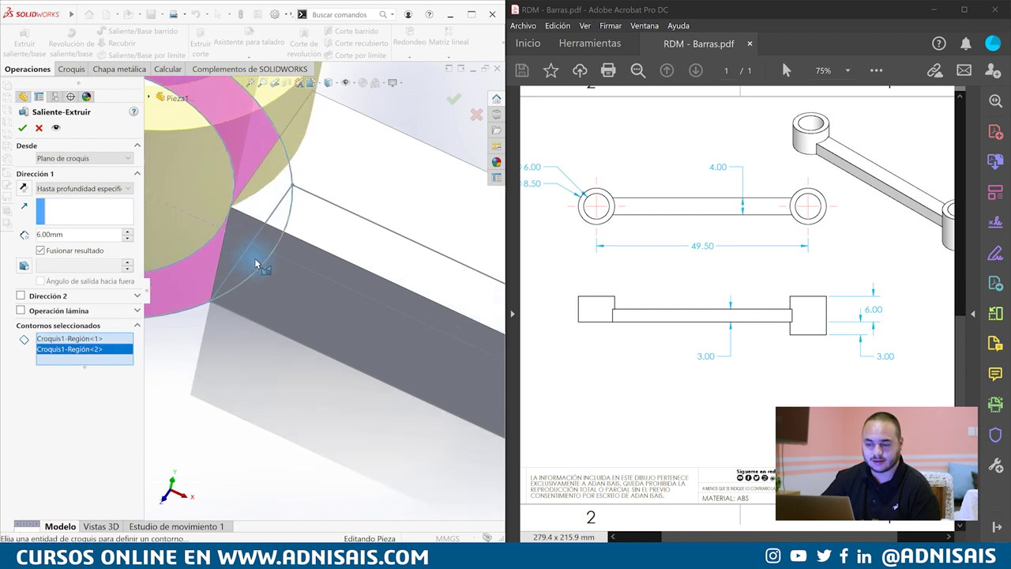
scroll(237, 237, up, 3)
scroll(205, 158, up, 1)
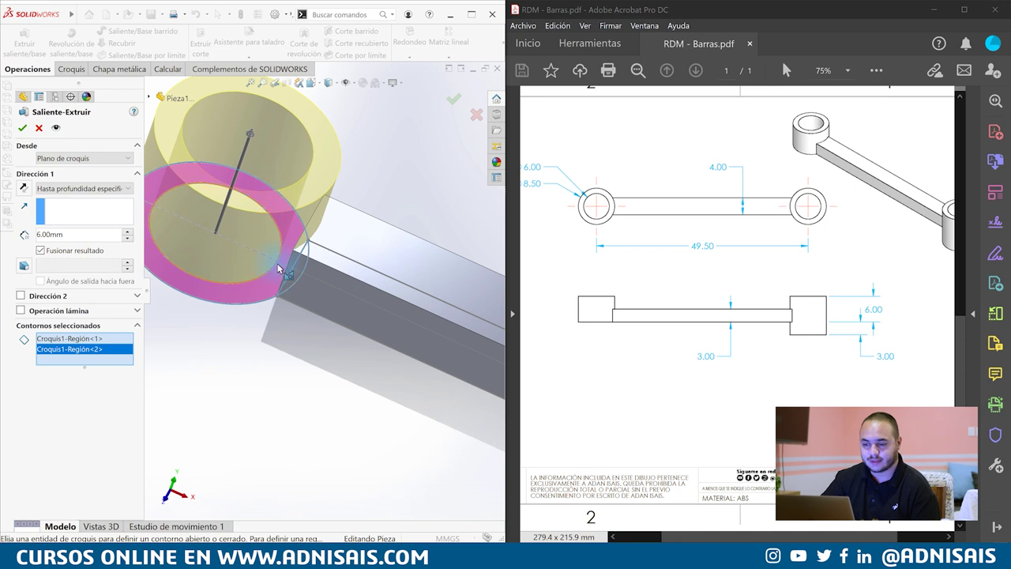
click(298, 275)
click(280, 290)
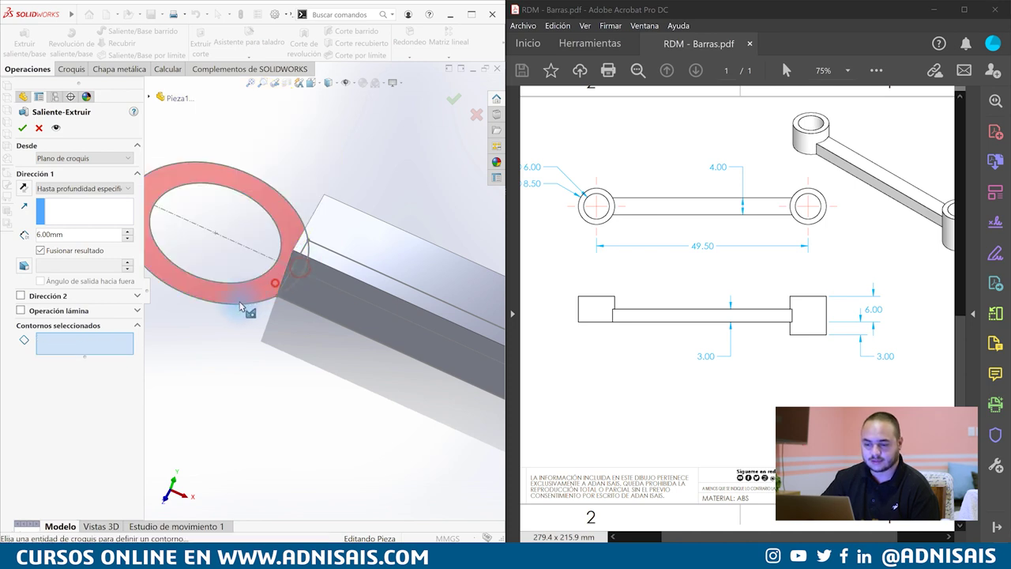
Pick the outer circle, ring and bar-overlap regions and confirm the 6 mm boss
click(239, 307)
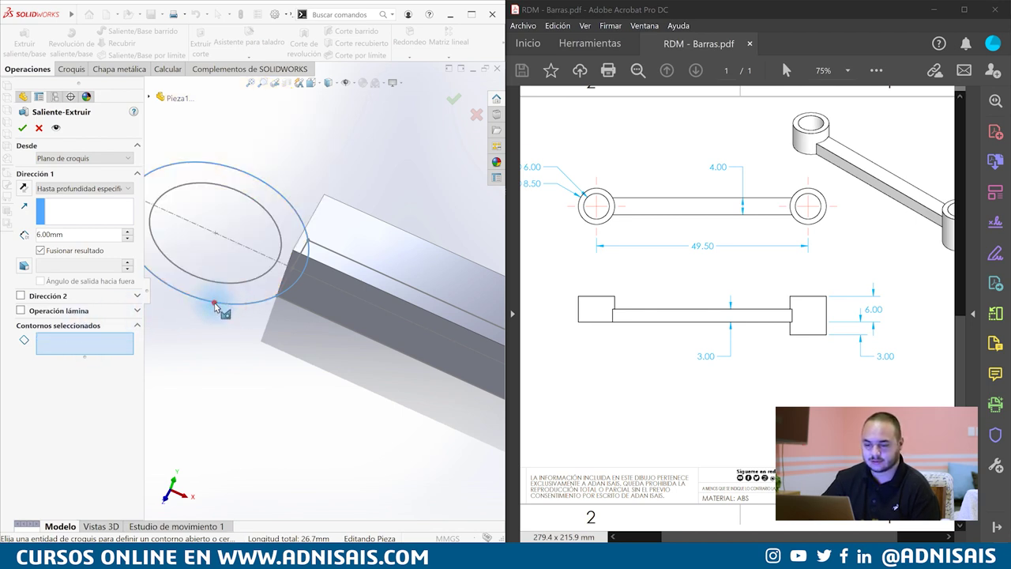
click(250, 292)
scroll(313, 269, down, 3)
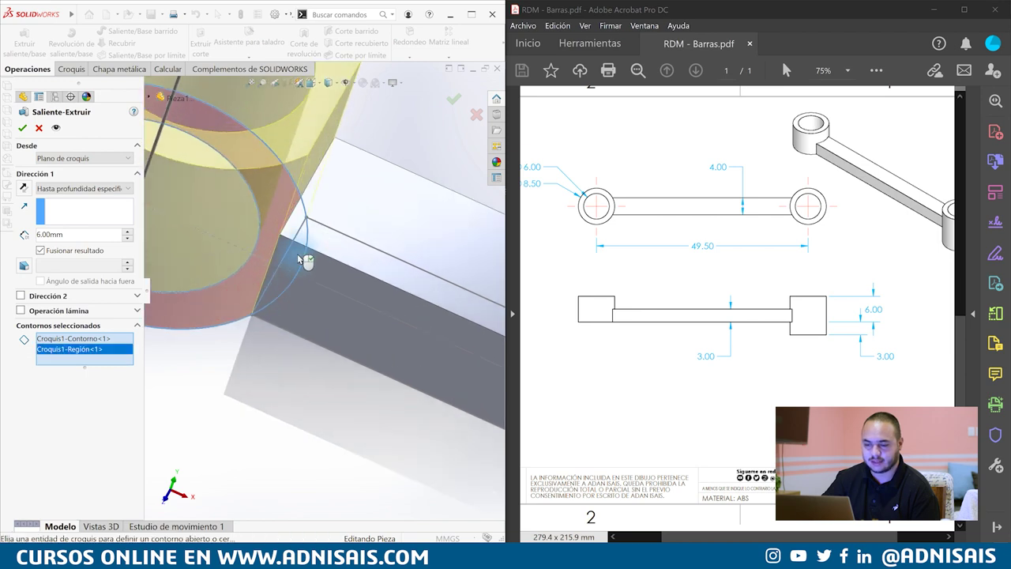
click(304, 256)
scroll(356, 285, up, 3)
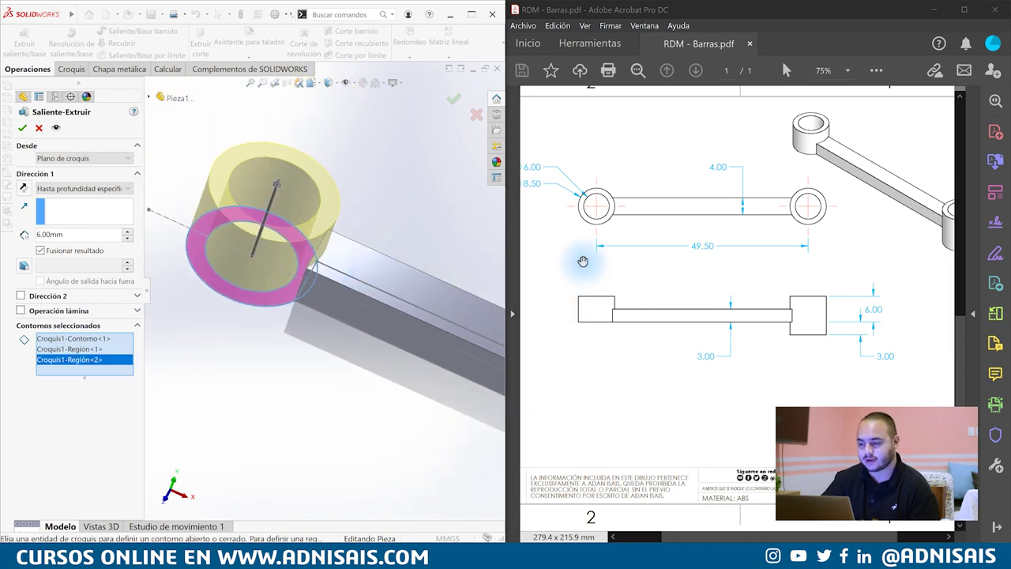
middle_drag(313, 309, 347, 247)
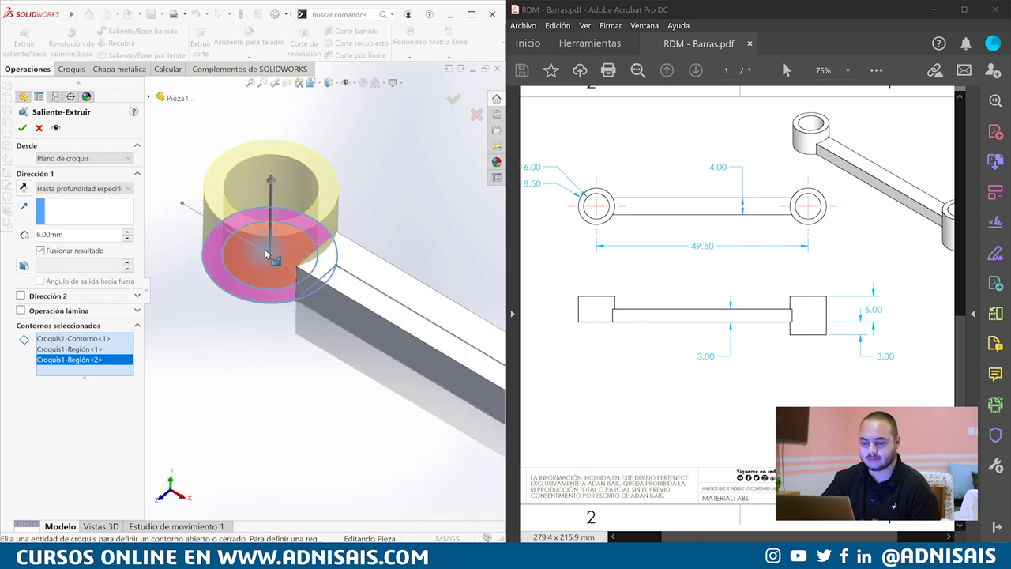
click(22, 127)
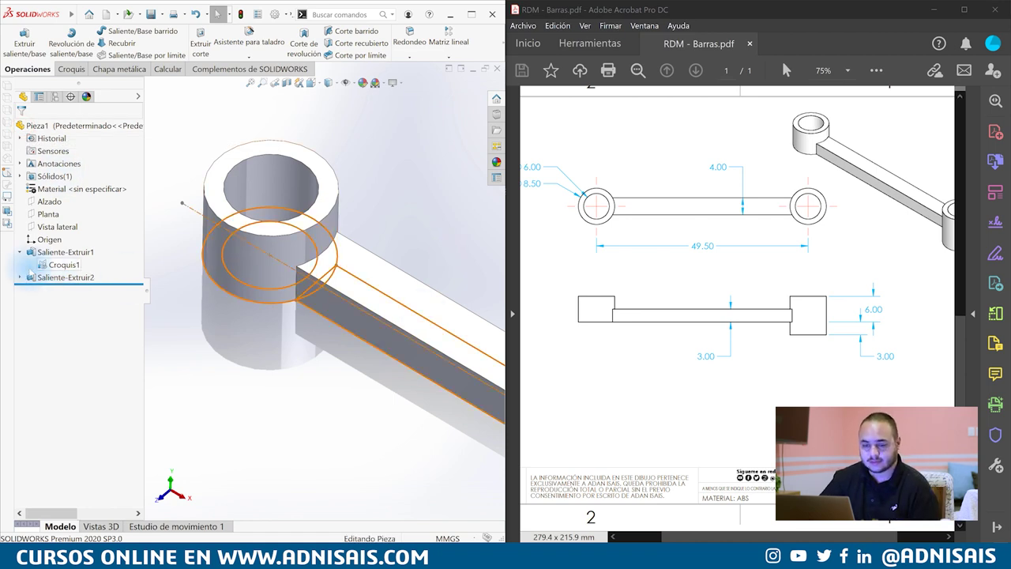
click(20, 276)
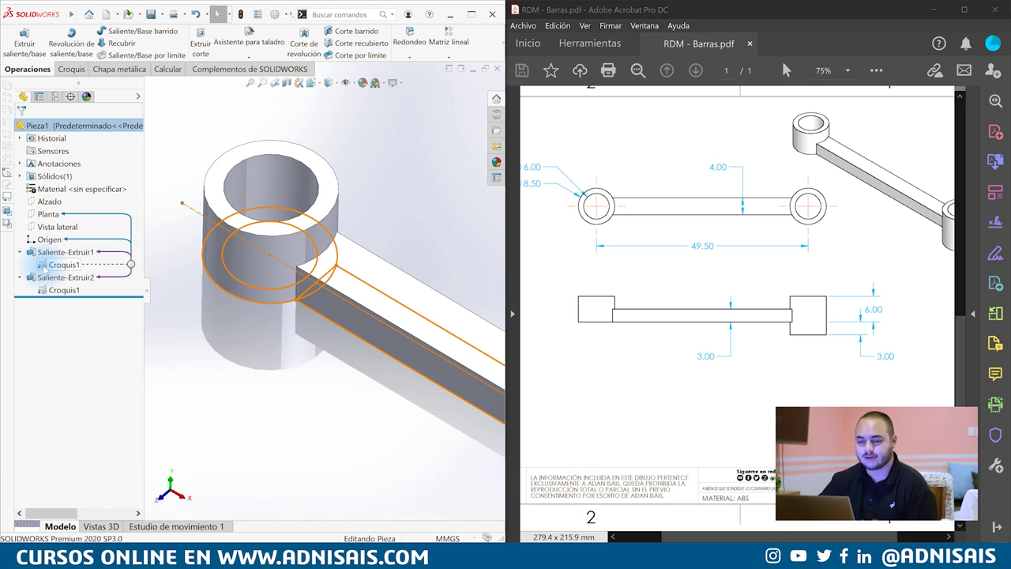
Reselect Croquis1 with its two concentric circles while viewing the whole bar
click(44, 268)
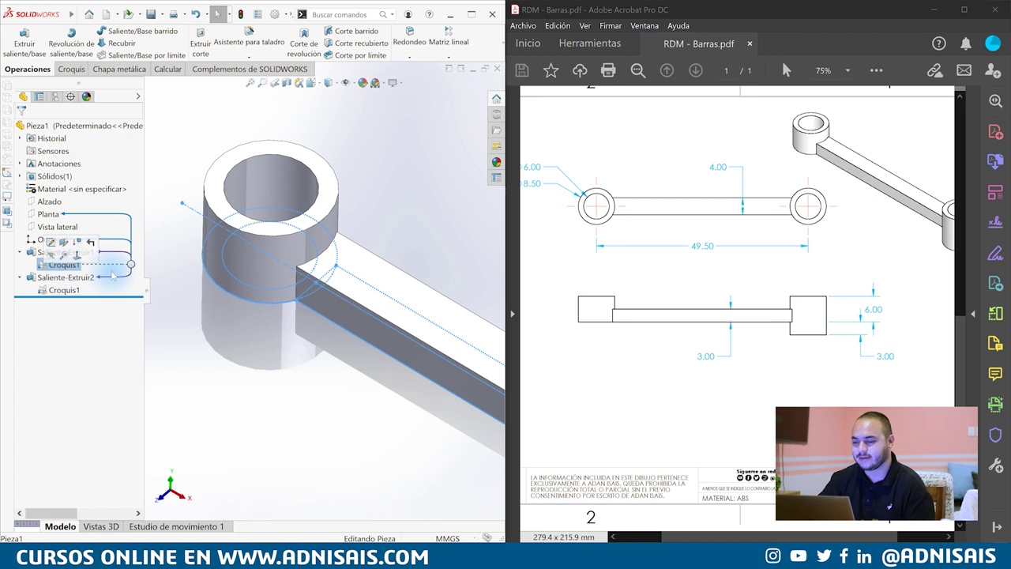
scroll(332, 301, up, 4)
scroll(332, 301, up, 1)
scroll(331, 301, up, 2)
middle_drag(332, 301, 474, 375)
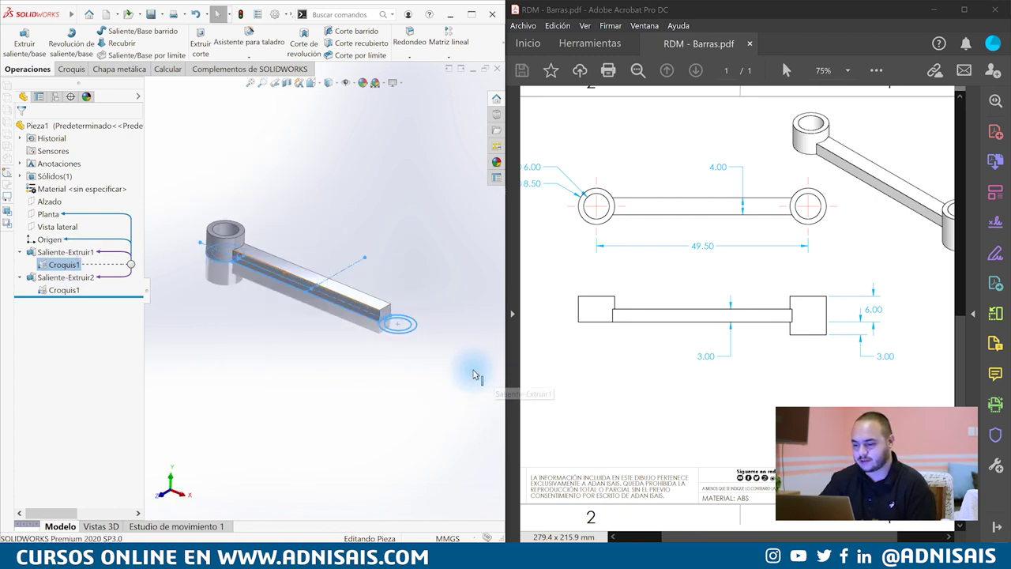
scroll(463, 327, down, 2)
scroll(426, 332, down, 2)
scroll(419, 332, down, 2)
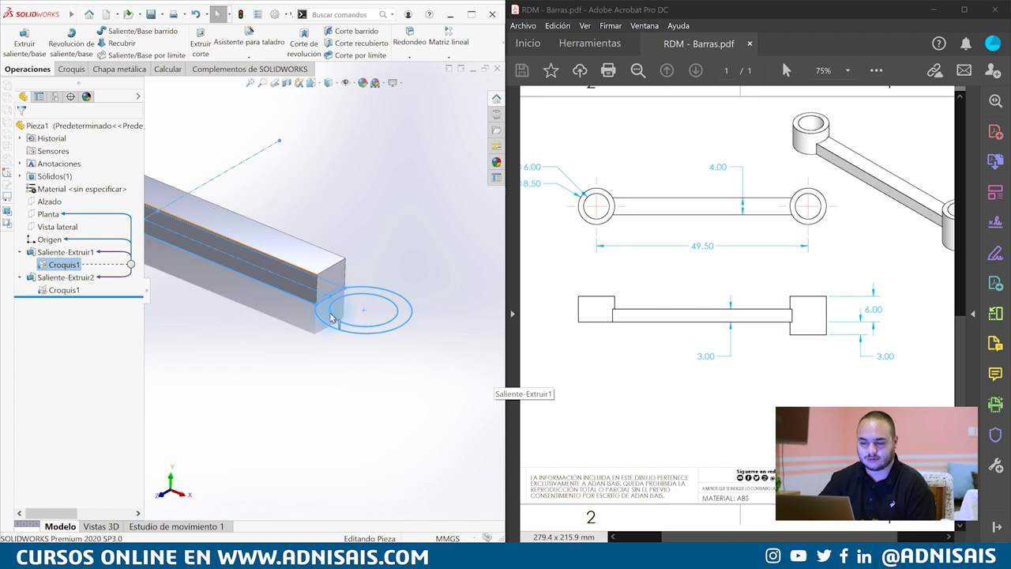
click(248, 368)
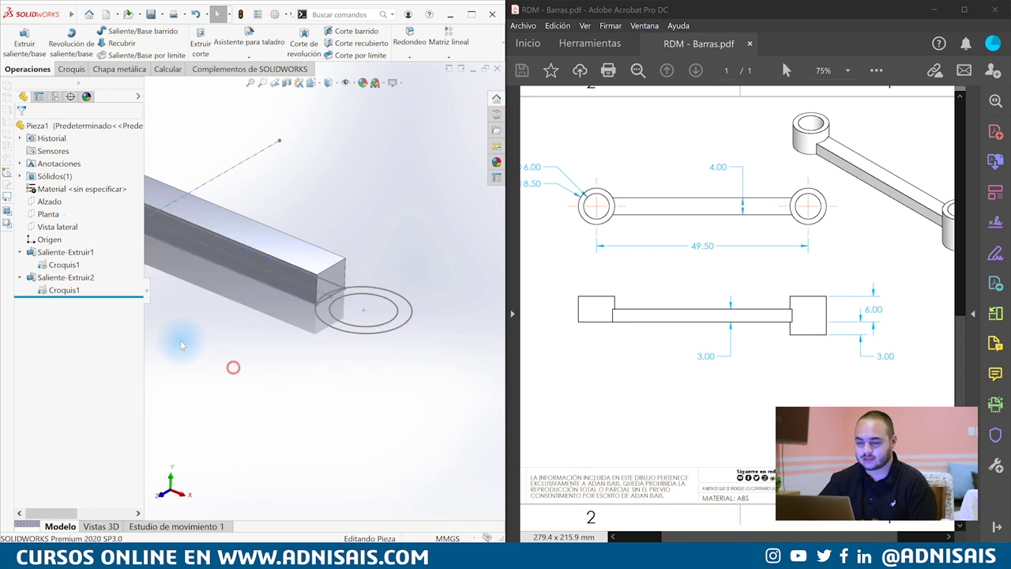
click(49, 264)
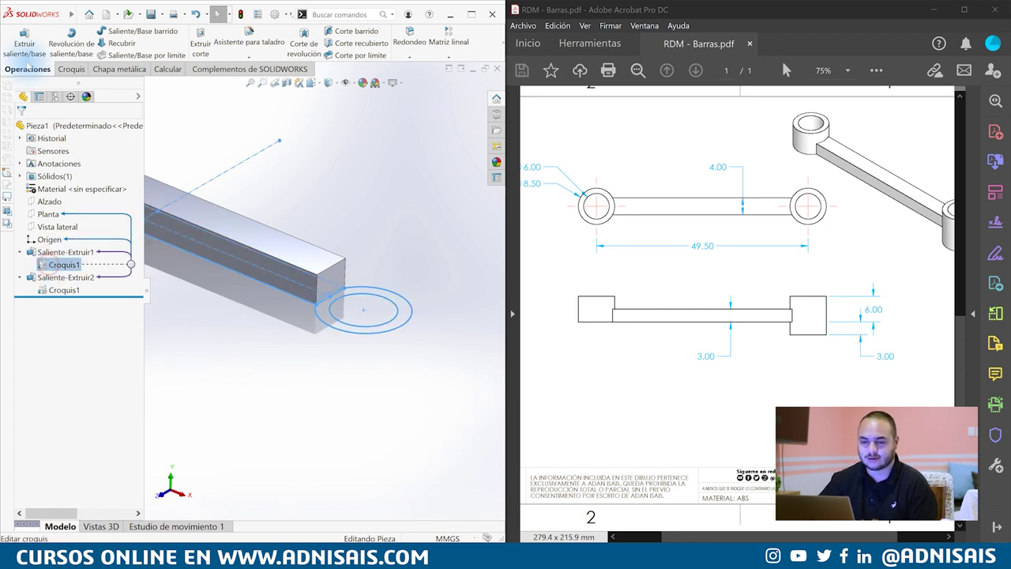
Start a new boss extrusion from Croquis1 and clear its preselected contours
click(24, 42)
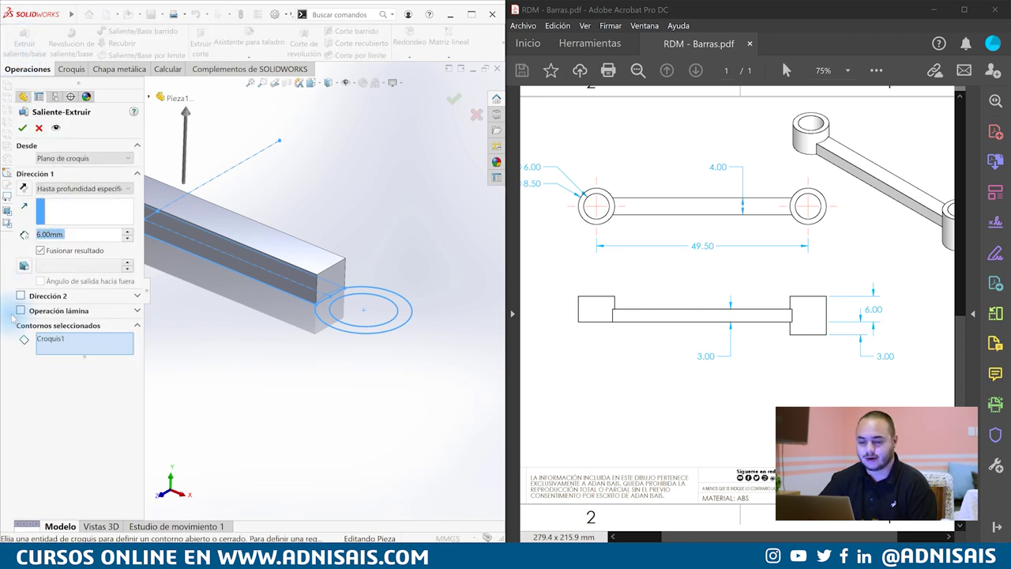
right_click(63, 341)
click(79, 340)
right_click(91, 338)
click(119, 343)
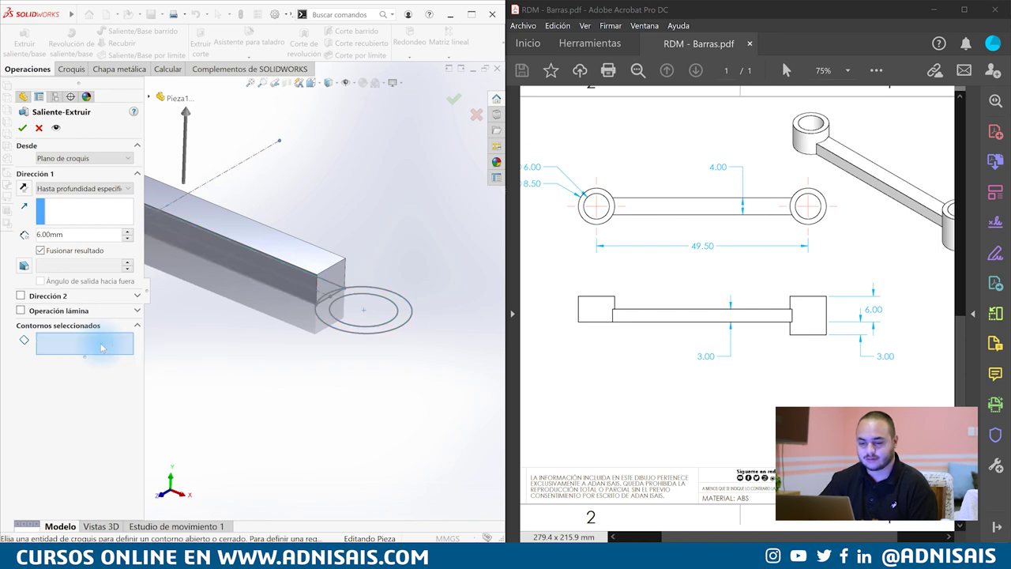
Select the ring between the two circles and the adjoining region as the profile
click(324, 314)
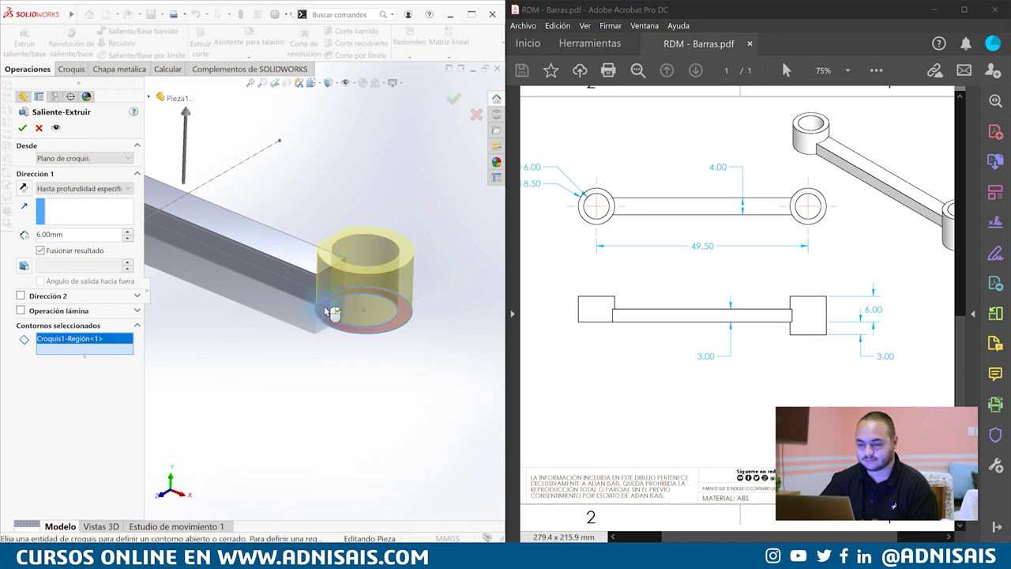
scroll(332, 309, down, 2)
scroll(335, 297, down, 3)
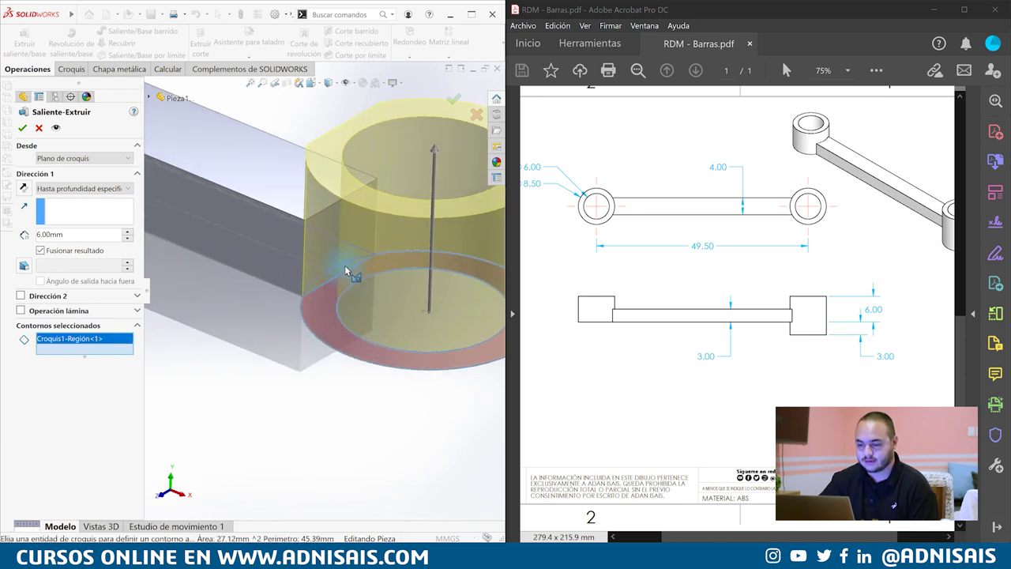
click(345, 269)
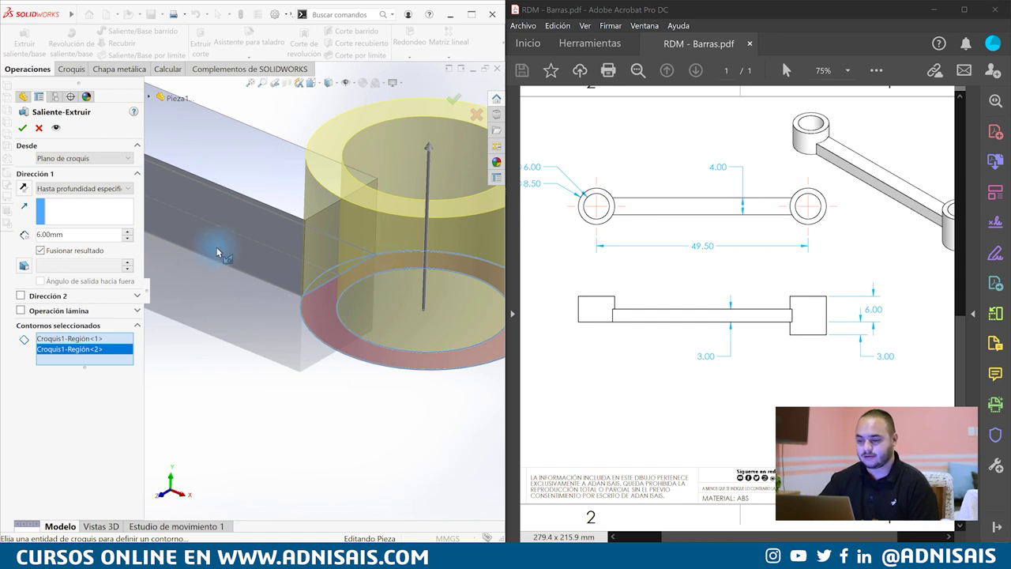
scroll(390, 267, up, 2)
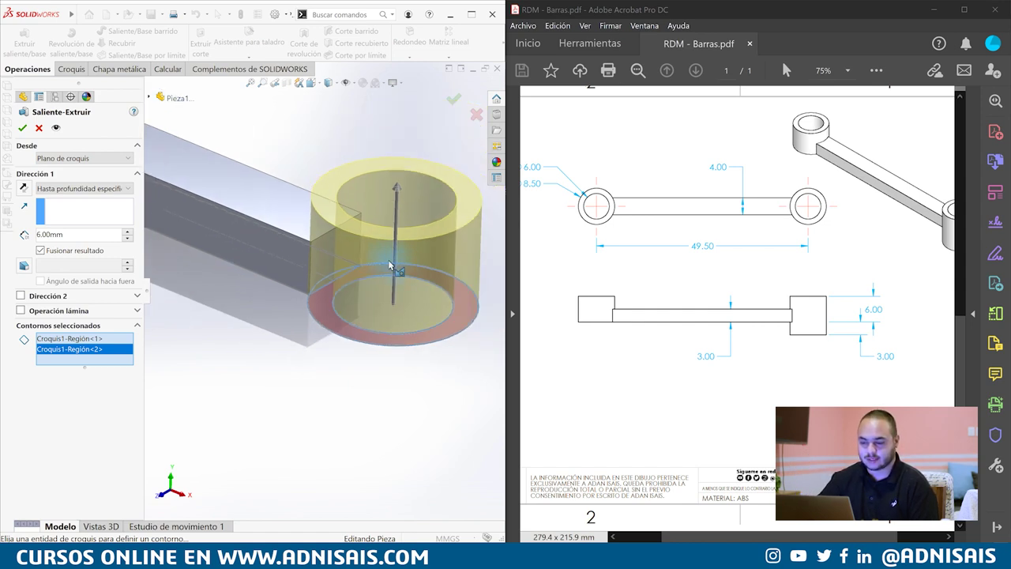
scroll(383, 262, up, 2)
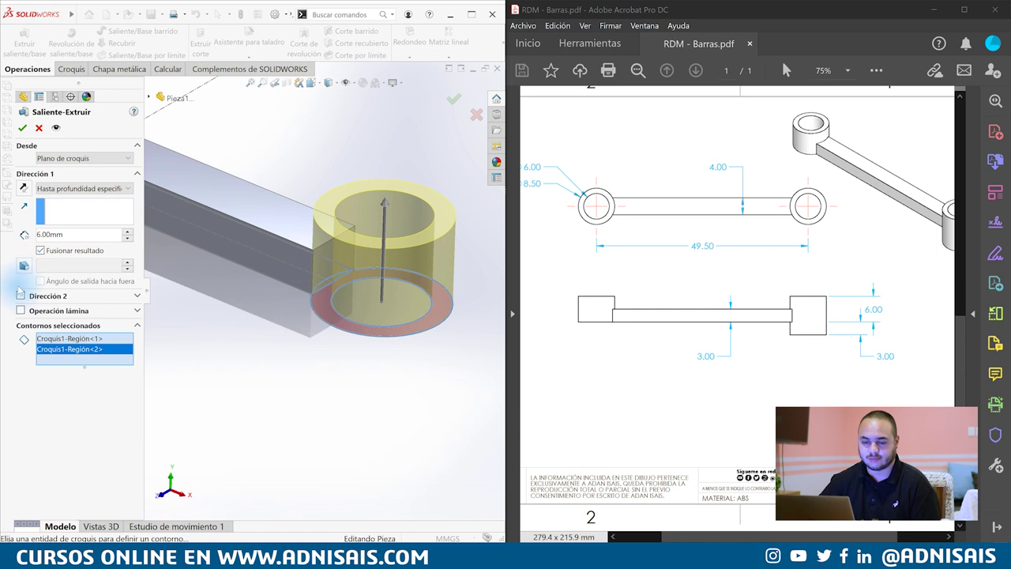
click(20, 296)
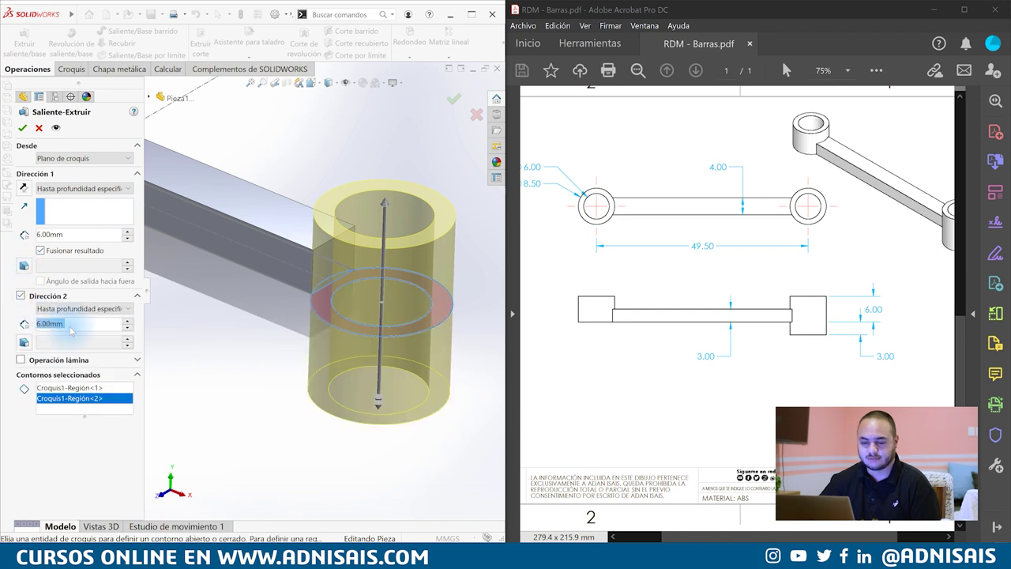
Try a 3 mm second direction, then drop it and set Direction 1 depth to 9 mm
text(3)
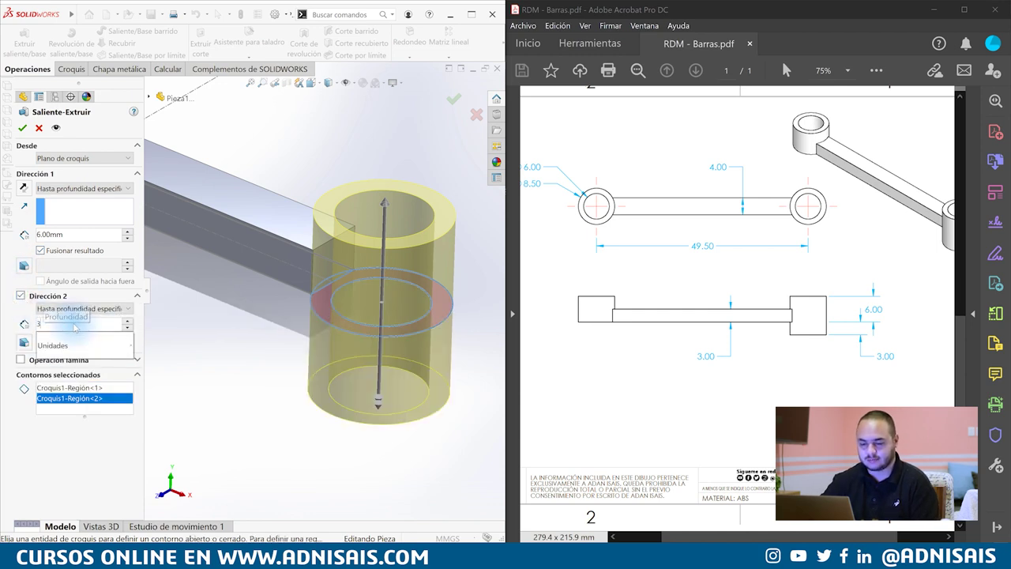
key(Return)
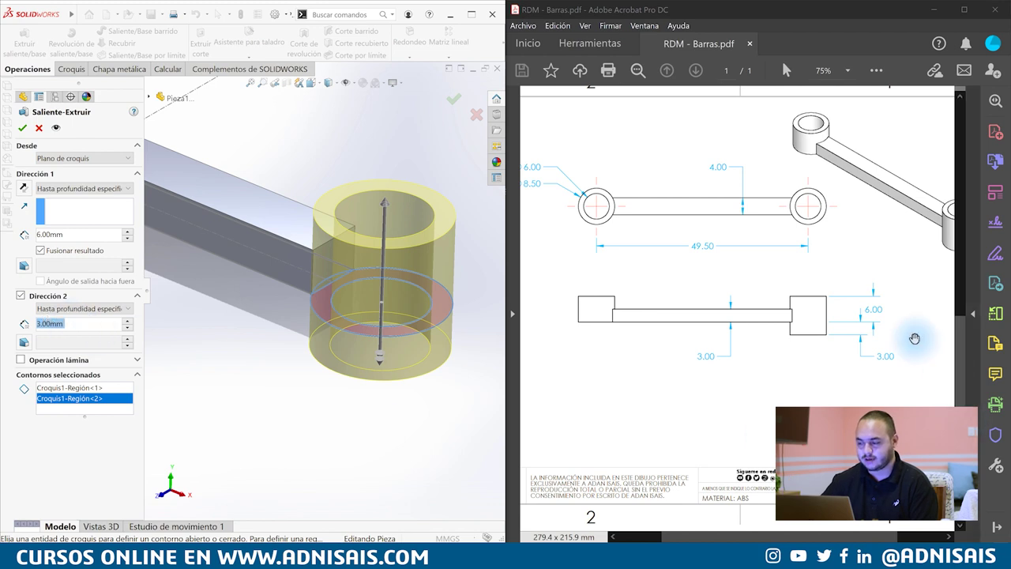
middle_drag(282, 242, 289, 235)
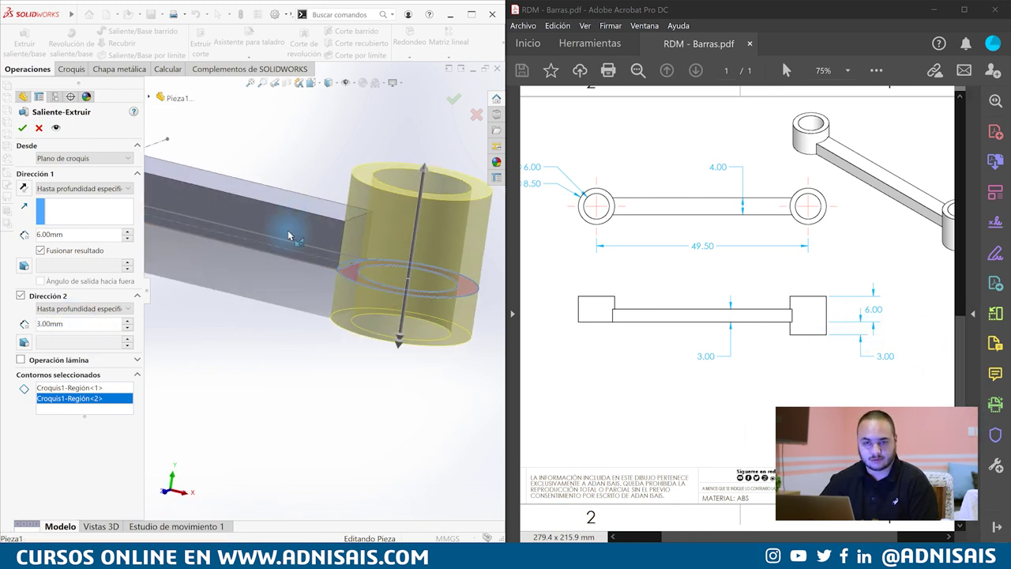
click(20, 296)
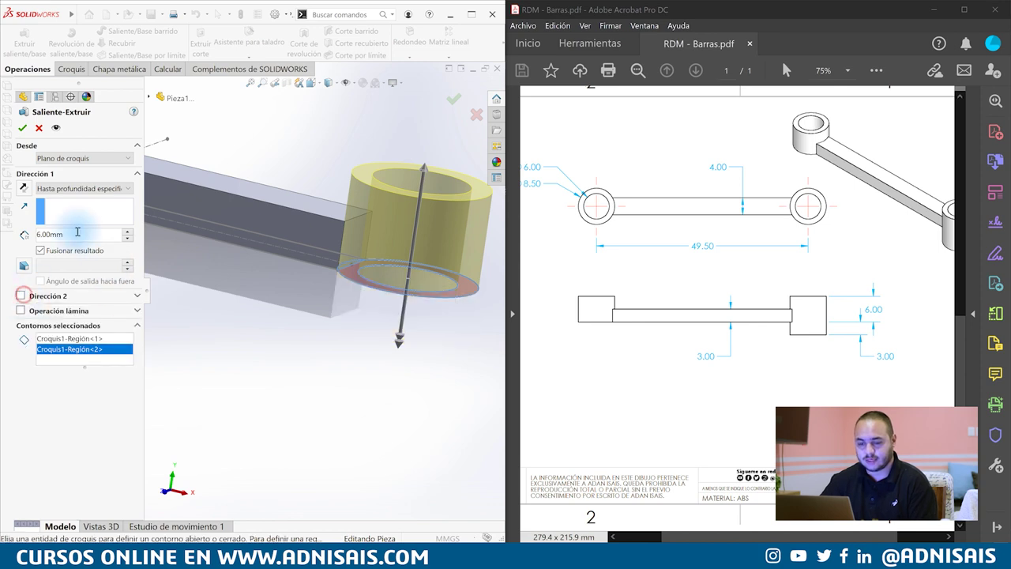
click(78, 231)
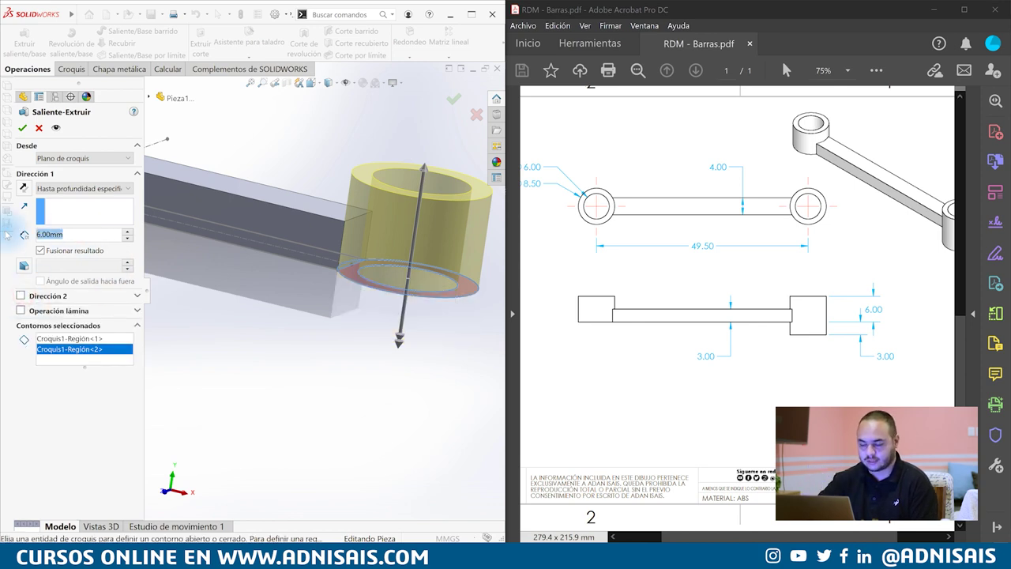
text(9)
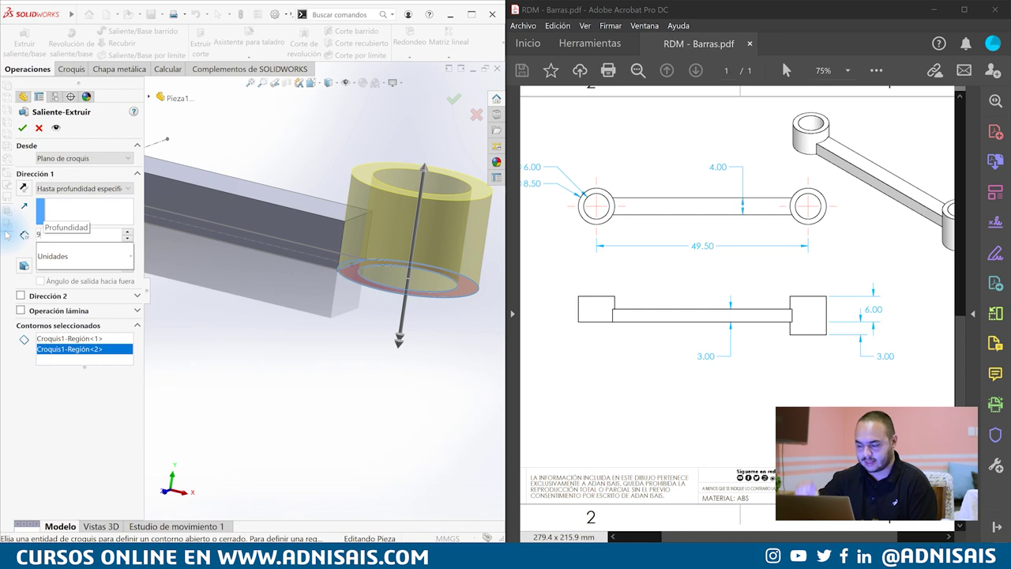
key(Return)
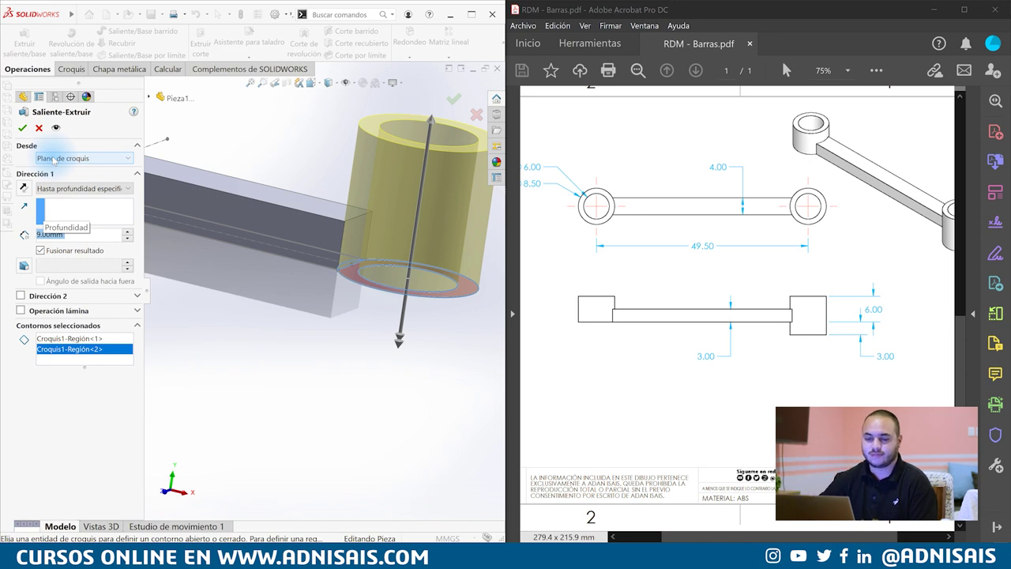
click(53, 159)
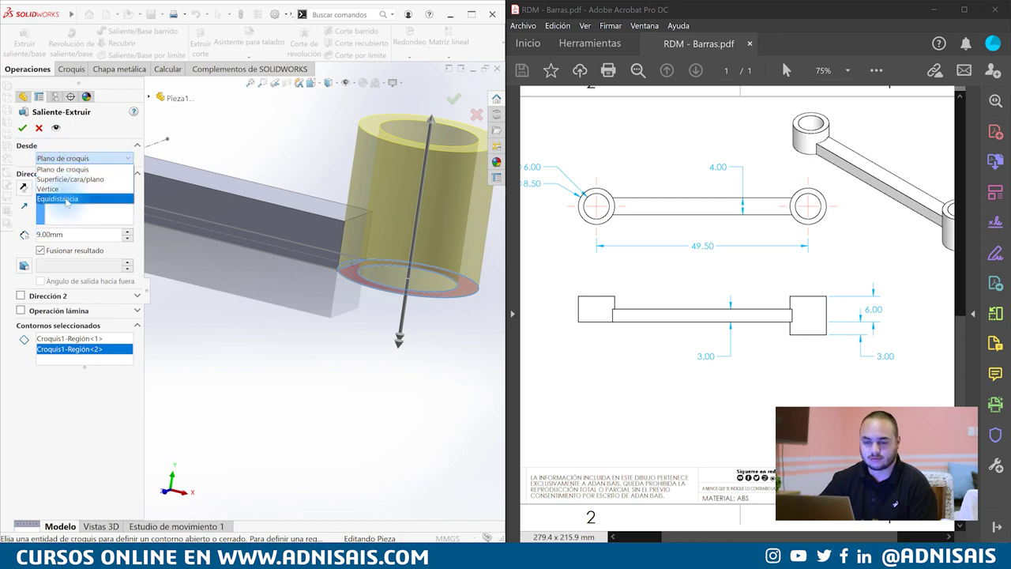
Try starting the extrusion from a 3 mm offset, flipped downward
click(66, 199)
click(75, 176)
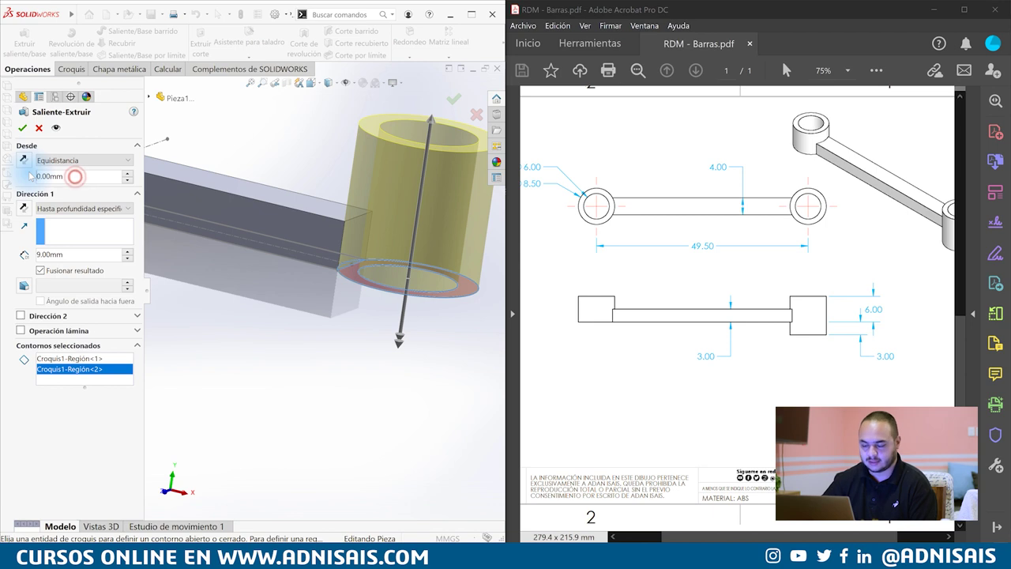
text(3)
key(Return)
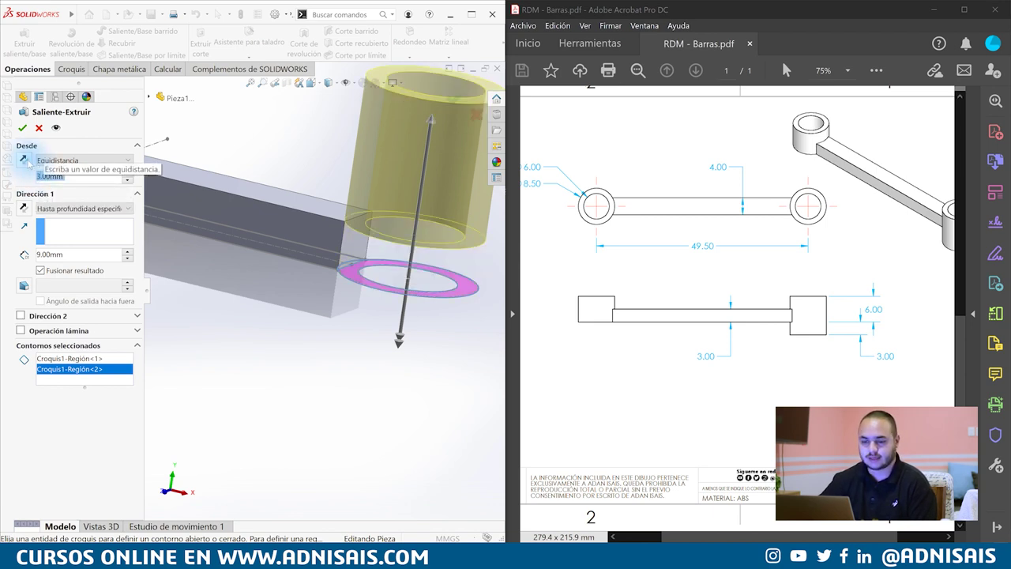
click(25, 160)
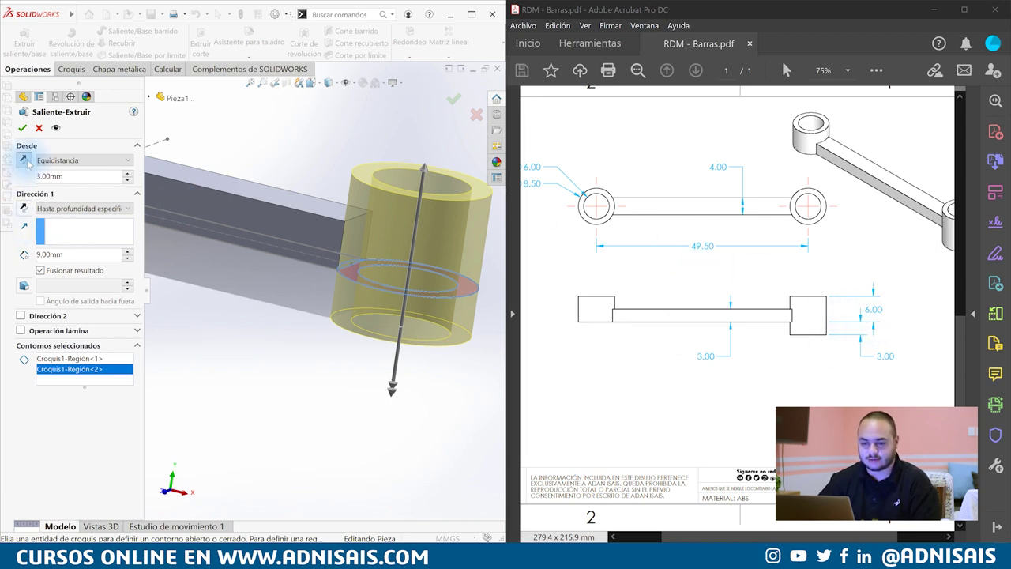
Revert to the sketch plane, extrude 6 mm one way and 3 mm the other, and accept
click(63, 162)
click(63, 171)
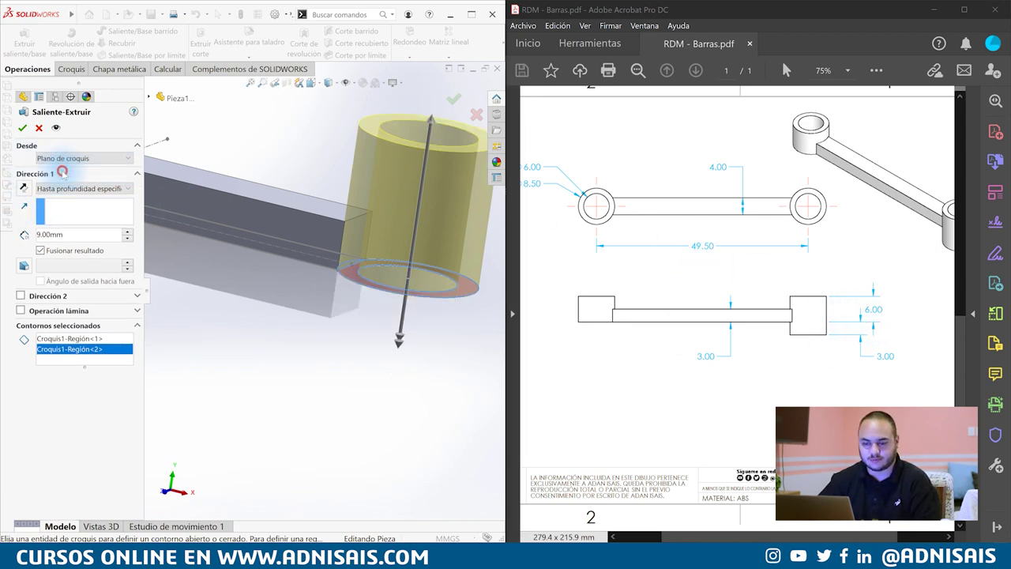
double_click(75, 235)
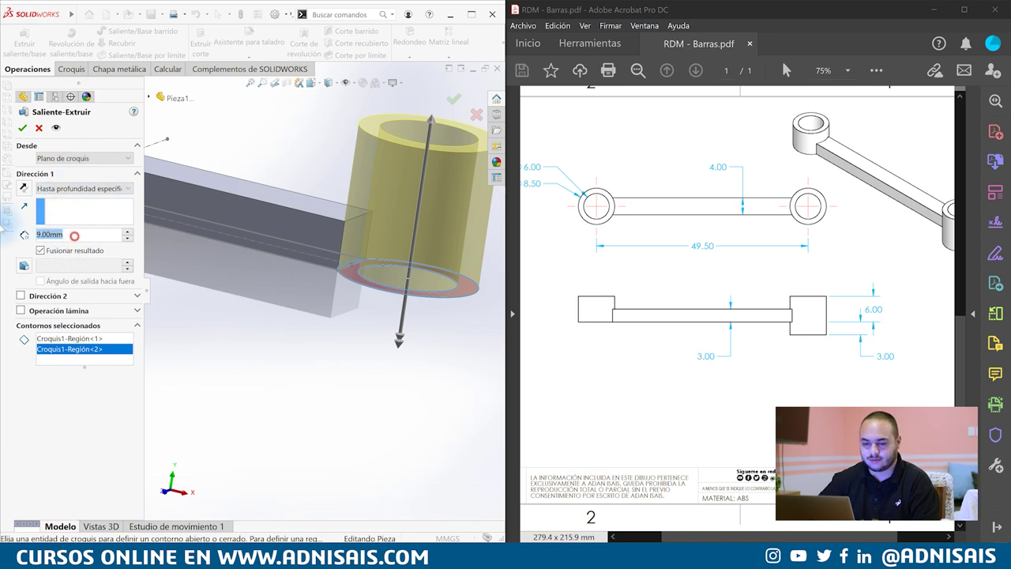
text(6)
key(Return)
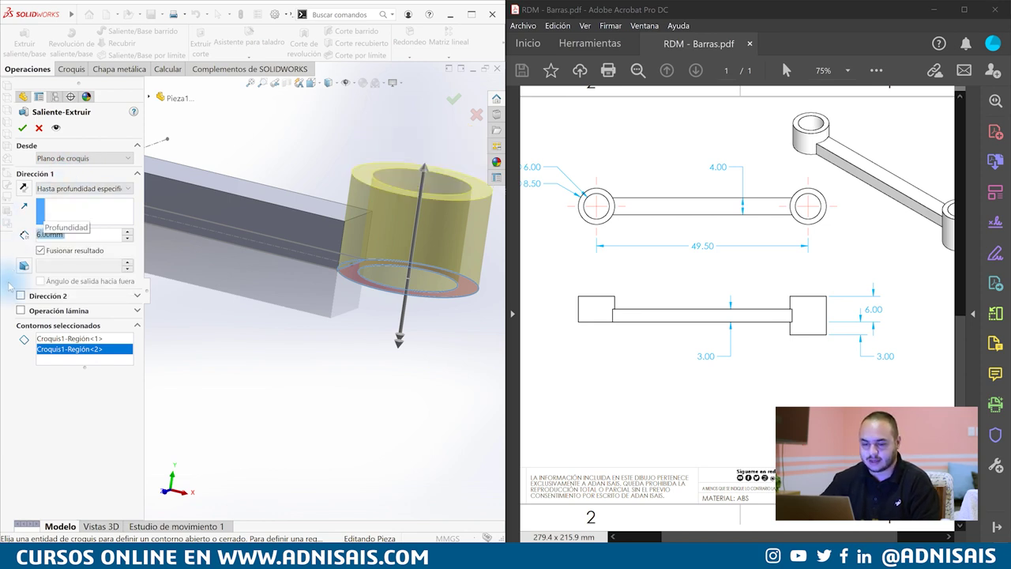
click(23, 295)
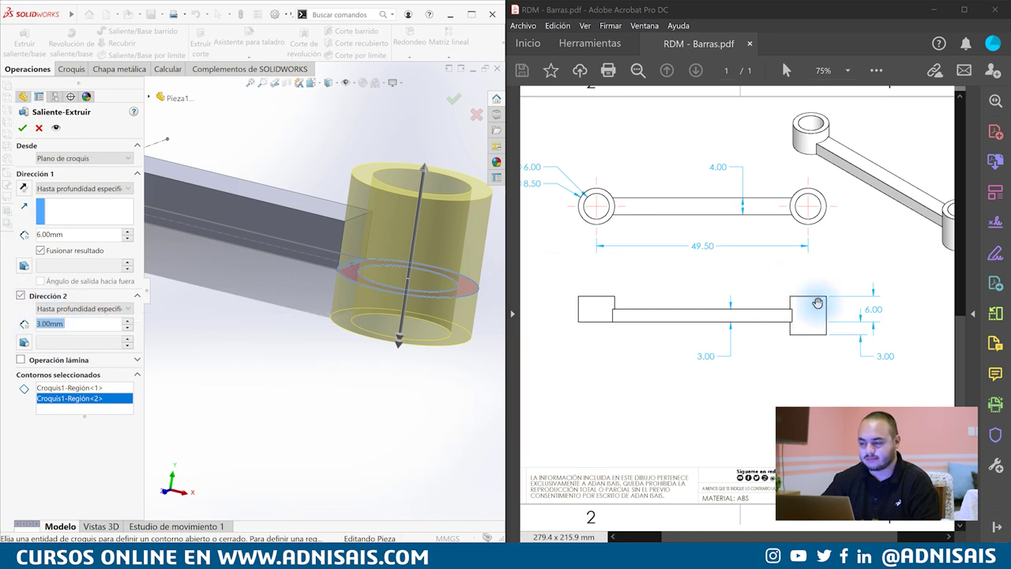
click(22, 127)
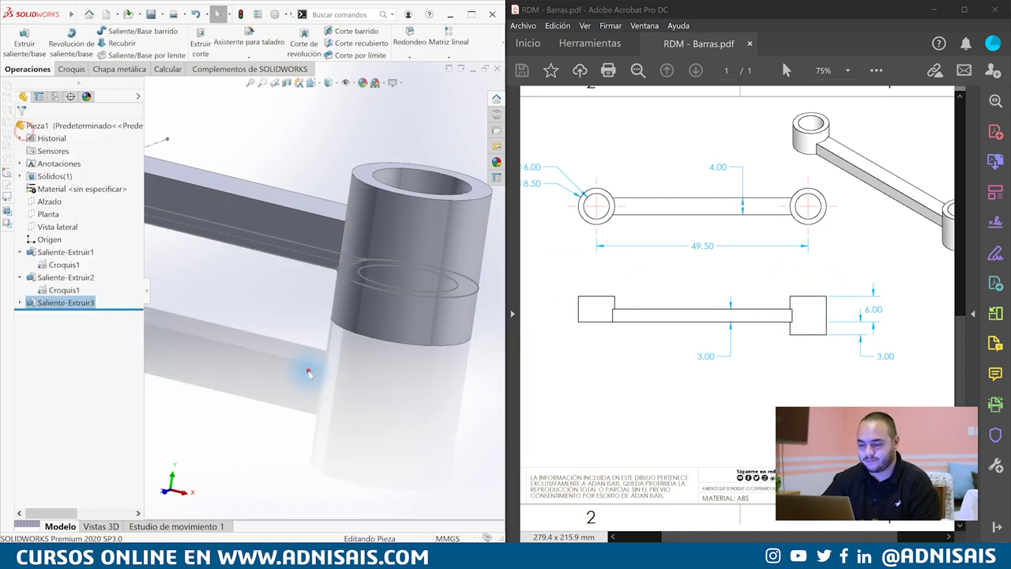
Show the finished bar link in isometric view, then switch to the reference drawing
key(ctrl+7)
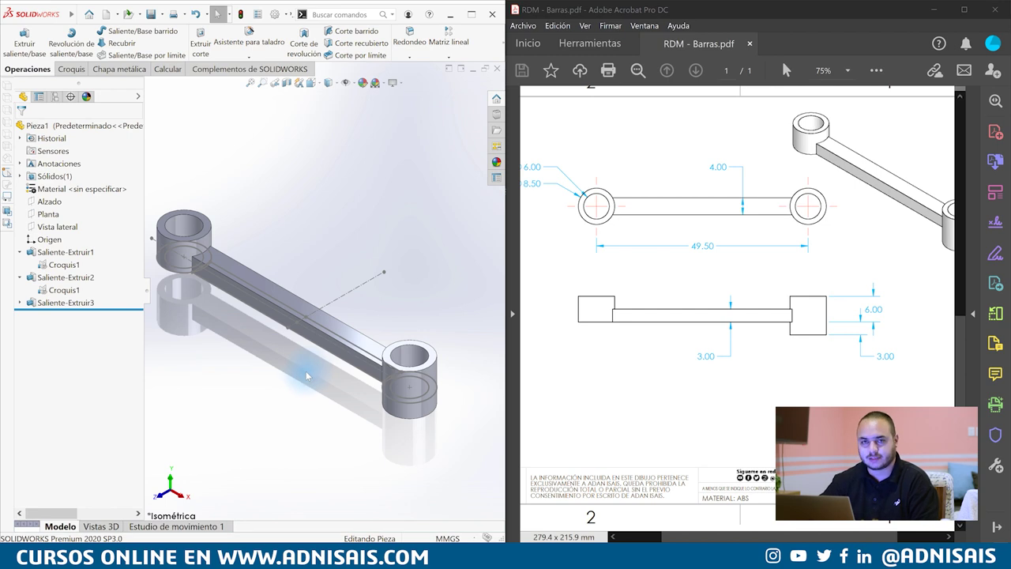
click(348, 298)
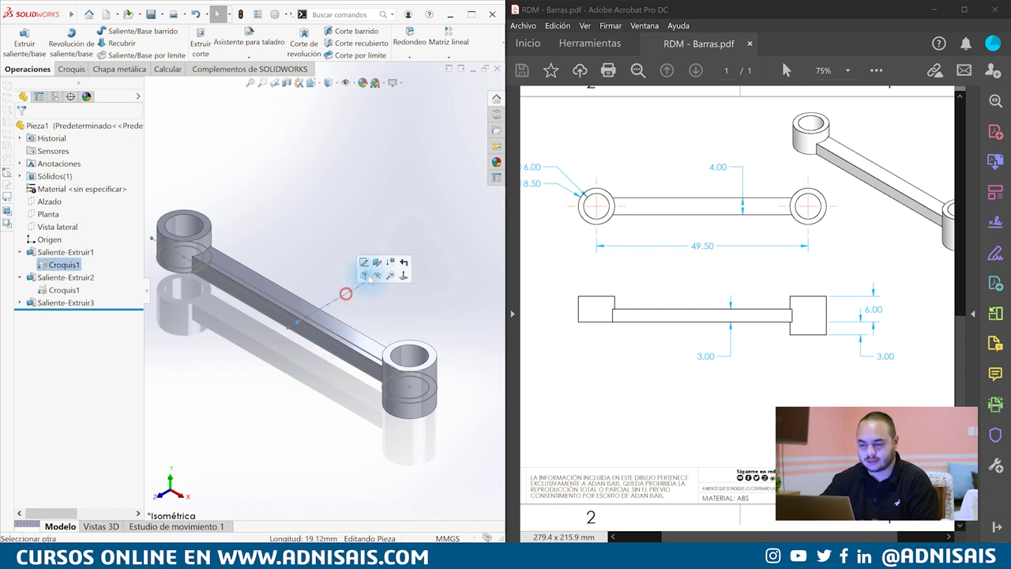
click(372, 271)
click(314, 220)
click(717, 331)
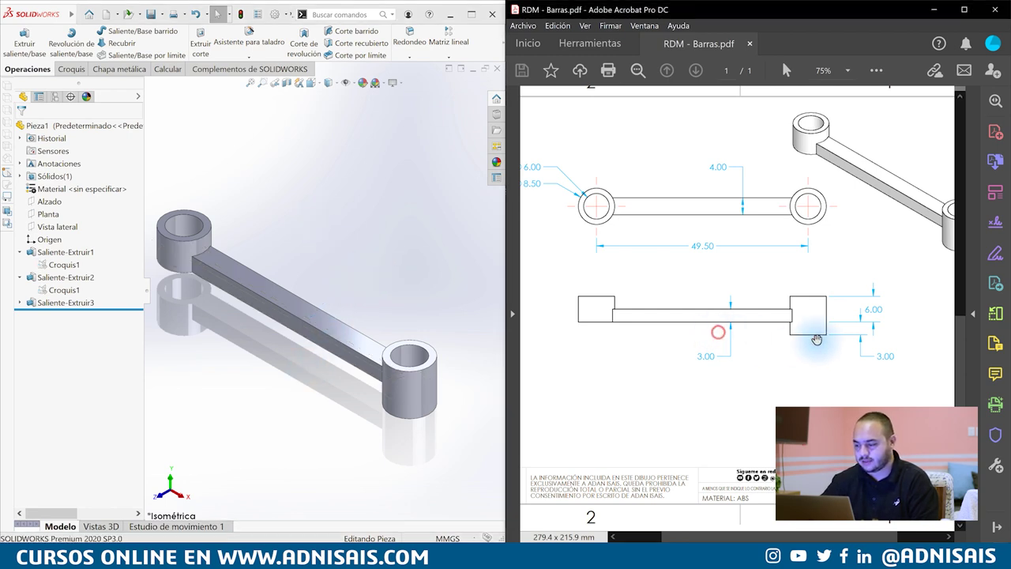